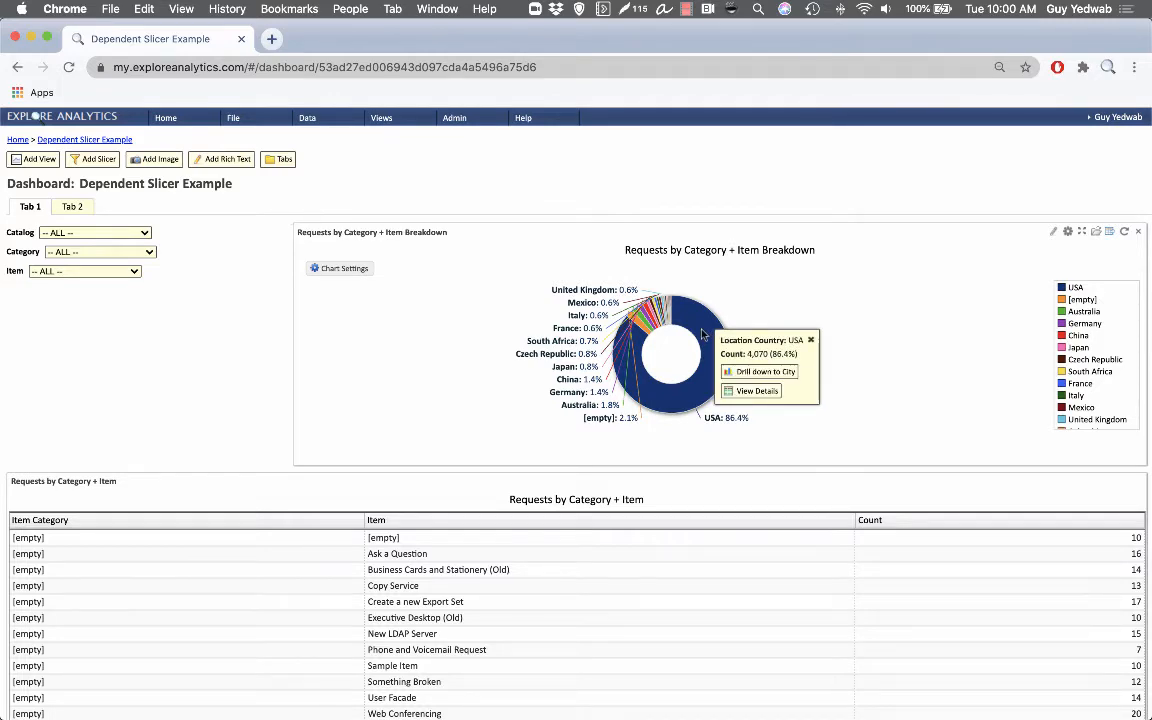
Look through the Requests by Category + Item table on the dashboard, then return to the slicers.
{"action": "left_click", "coordinate": [575, 440]}
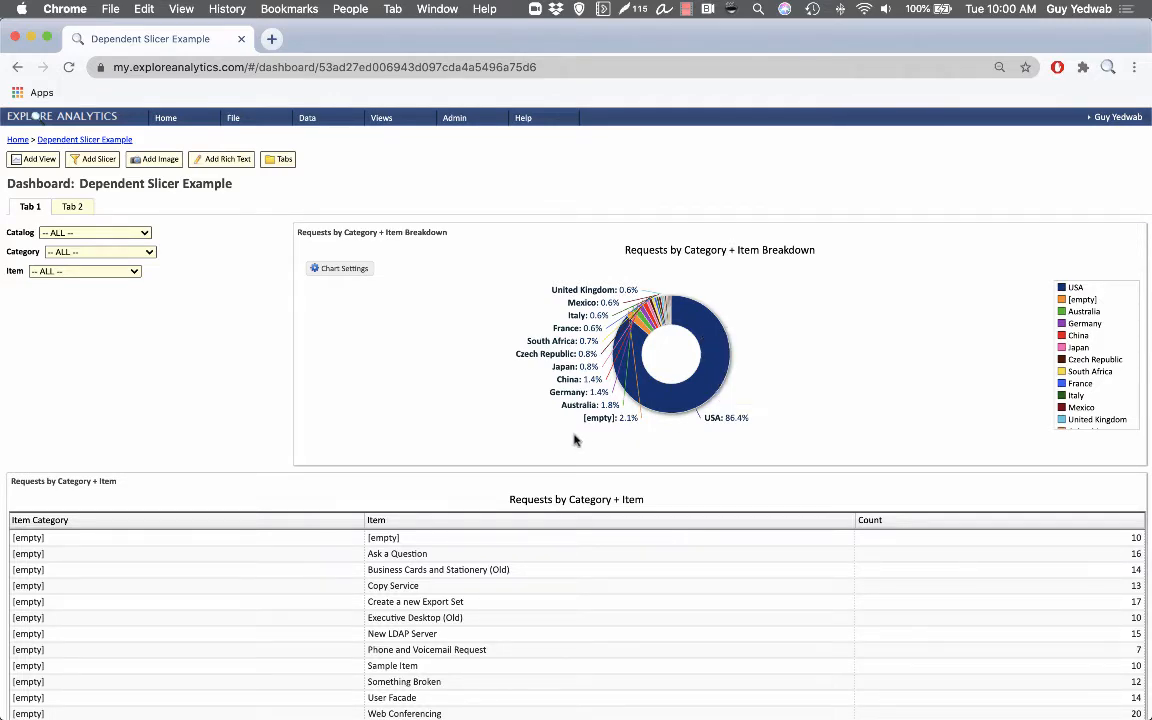
{"action": "scroll", "coordinate": [575, 440], "scroll_direction": "down", "scroll_amount": 5}
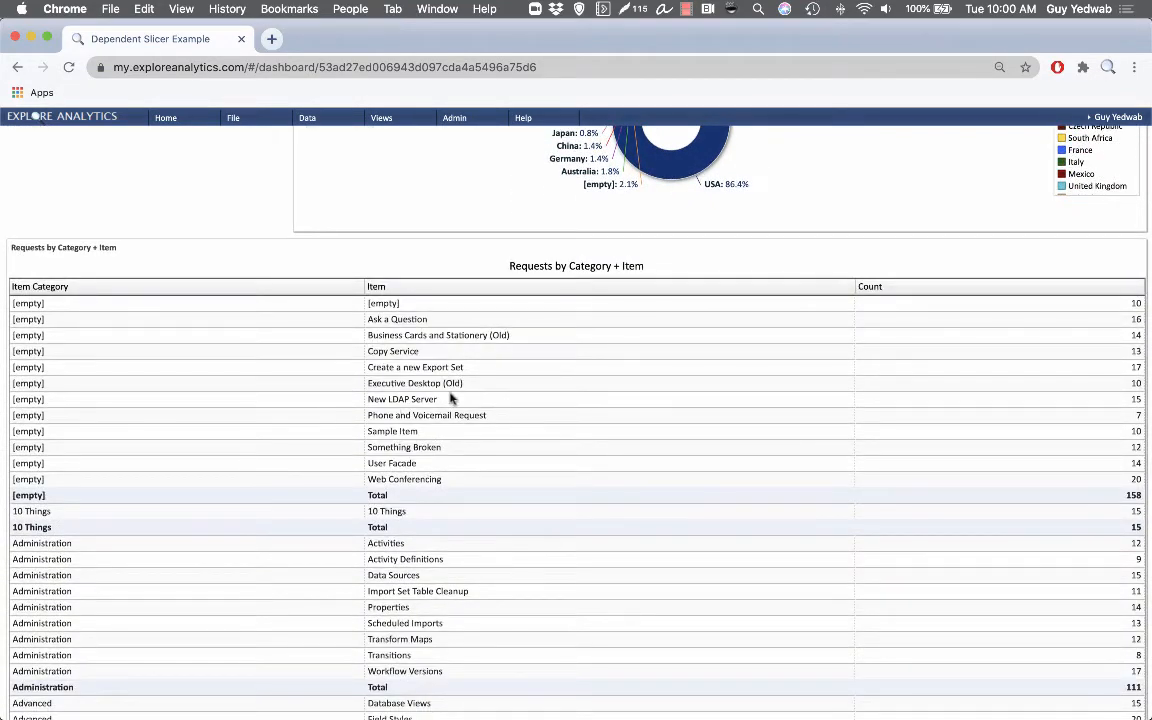
{"action": "scroll", "coordinate": [450, 400], "scroll_direction": "down", "scroll_amount": 10}
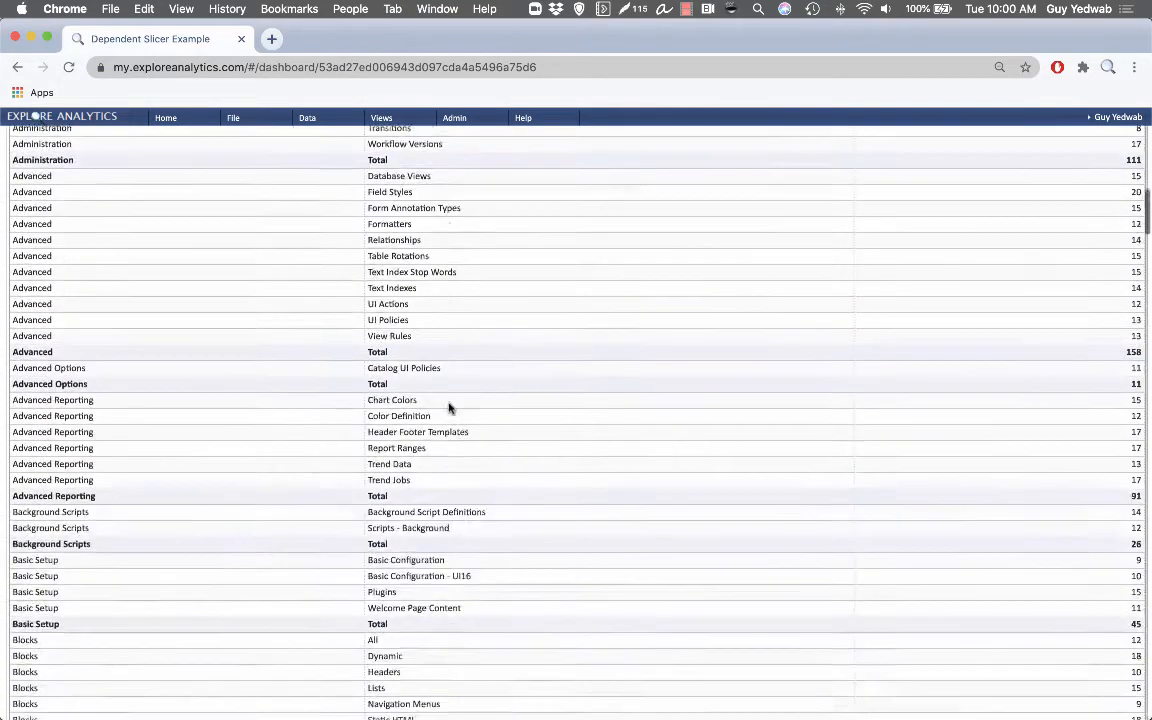
{"action": "scroll", "coordinate": [449, 408], "scroll_direction": "down", "scroll_amount": 20}
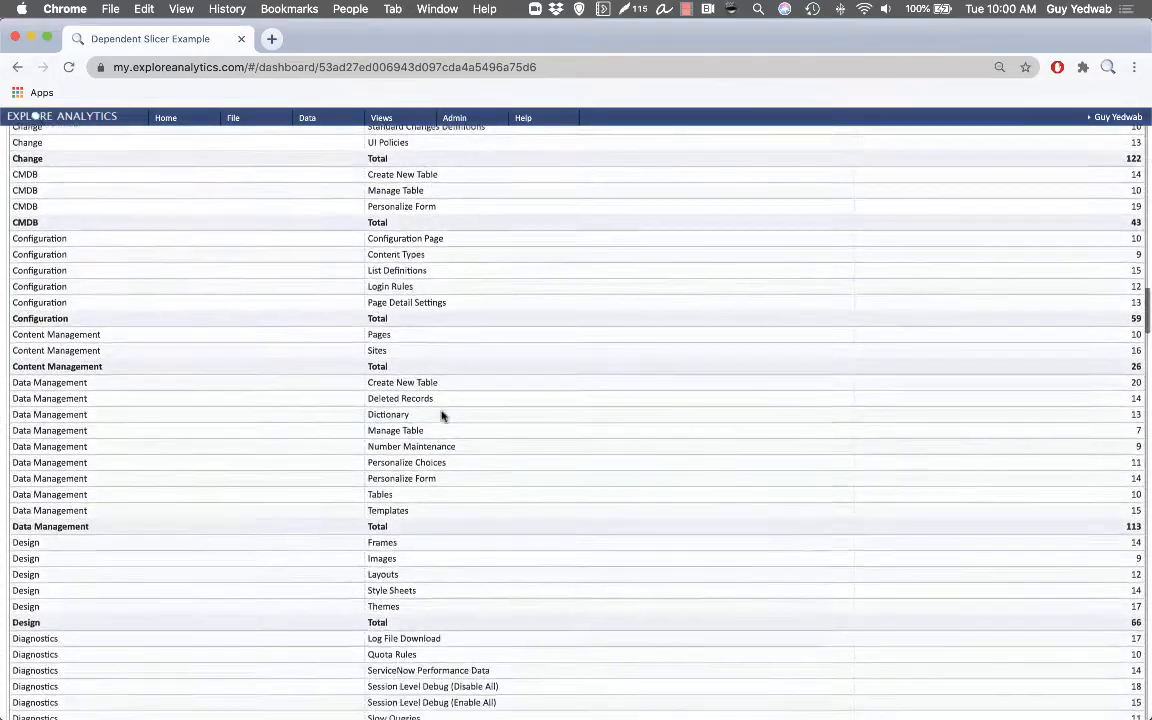
{"action": "scroll", "coordinate": [442, 415], "scroll_direction": "down", "scroll_amount": 18}
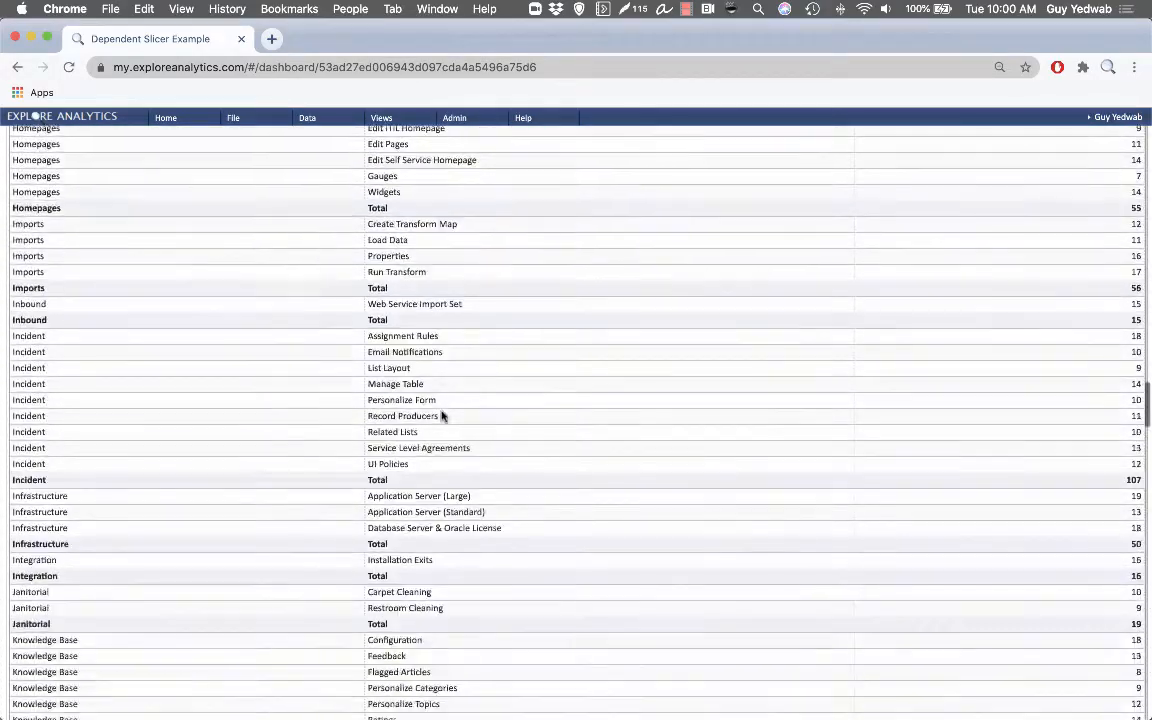
{"action": "scroll", "coordinate": [442, 415], "scroll_direction": "down", "scroll_amount": 3}
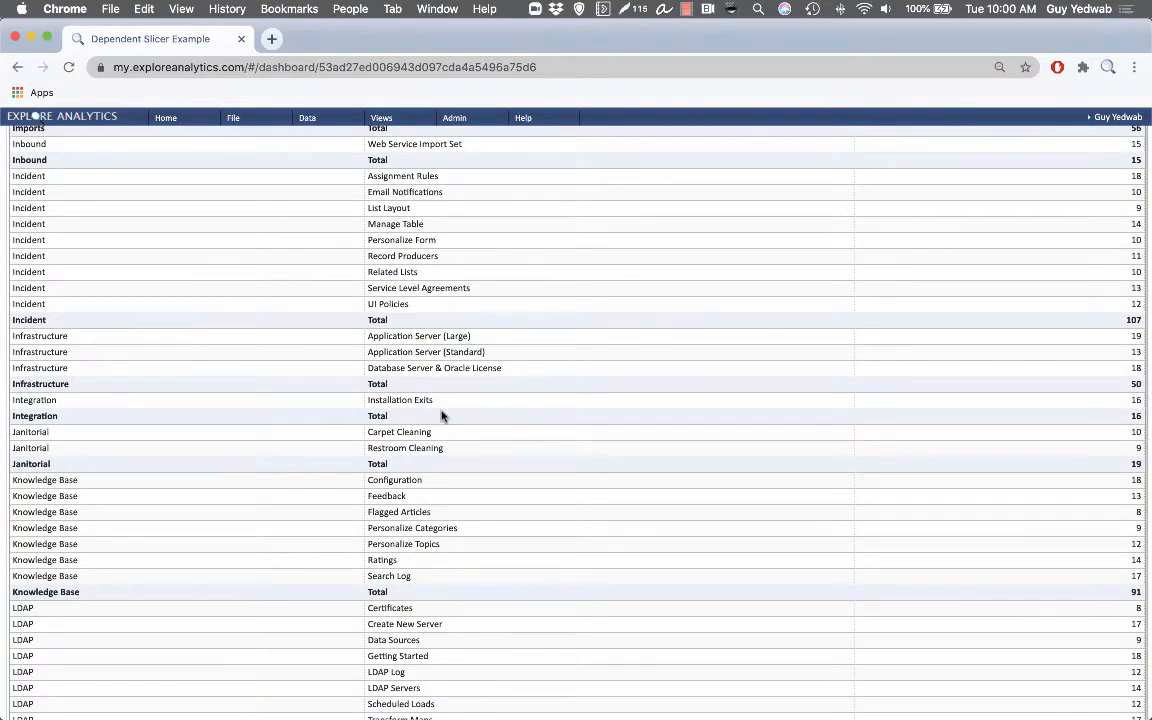
{"action": "scroll", "coordinate": [442, 415], "scroll_direction": "down", "scroll_amount": 4}
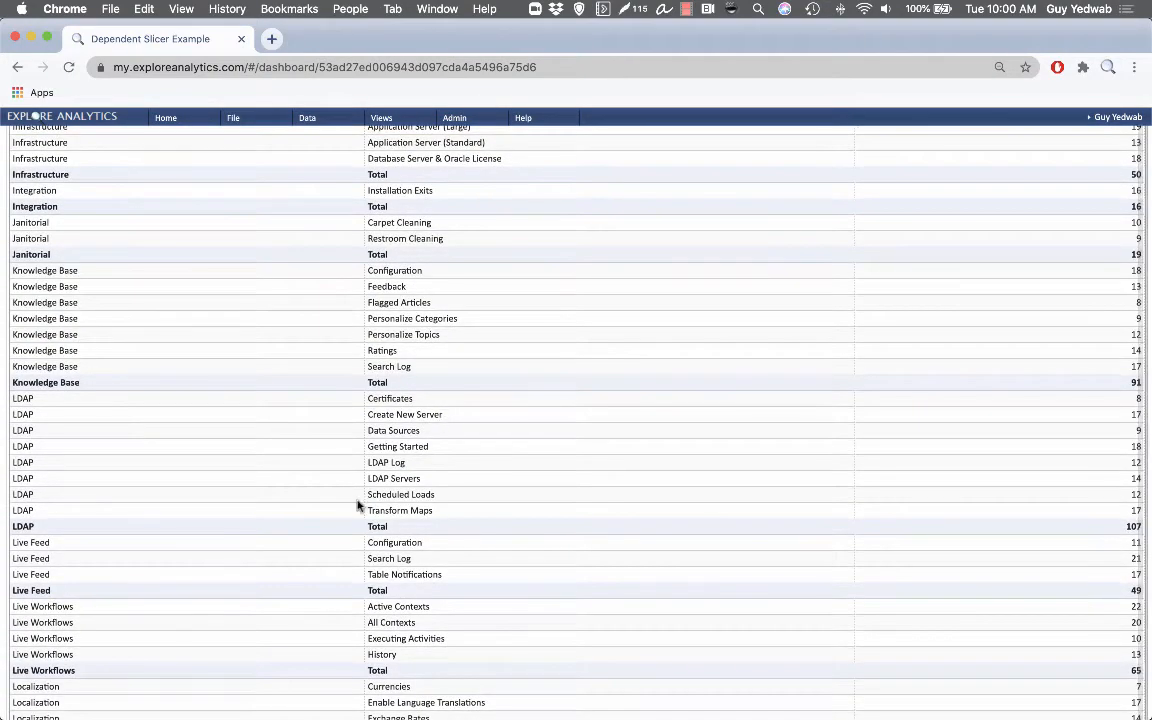
{"action": "scroll", "coordinate": [358, 505], "scroll_direction": "up", "scroll_amount": 20}
{"action": "scroll", "coordinate": [358, 505], "scroll_direction": "up", "scroll_amount": 20}
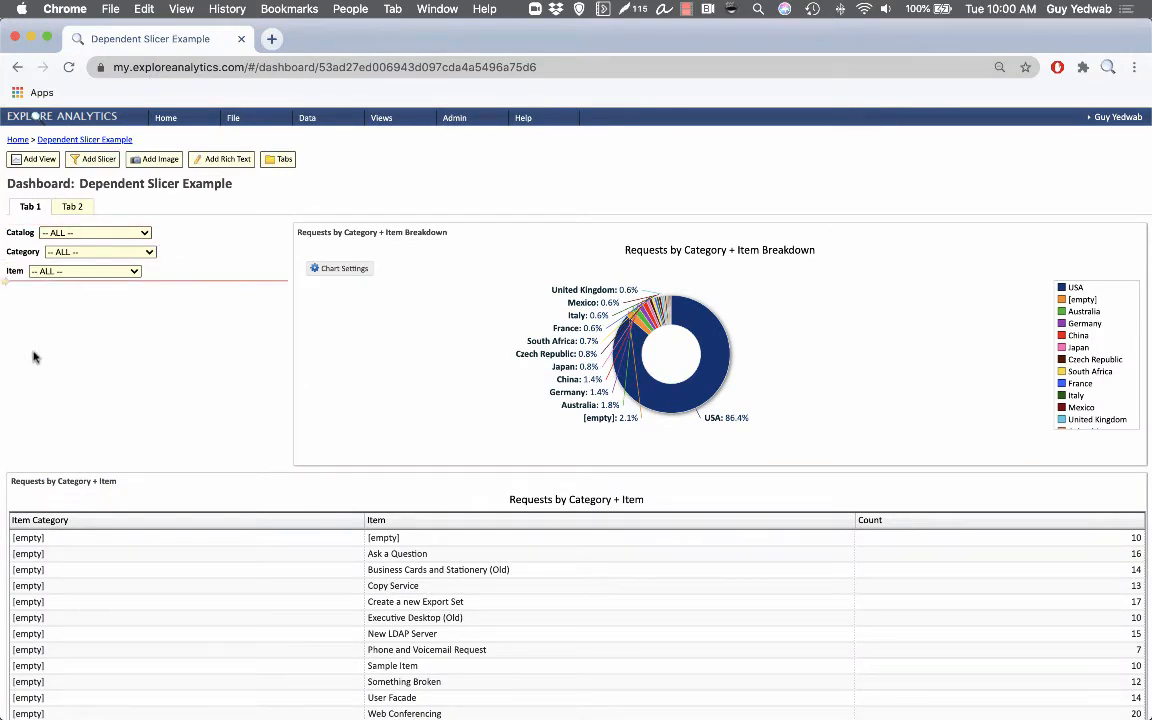
Examine the choices offered by the Catalog and Category slicers, leaving both selections as they are.
{"action": "left_click", "coordinate": [140, 232]}
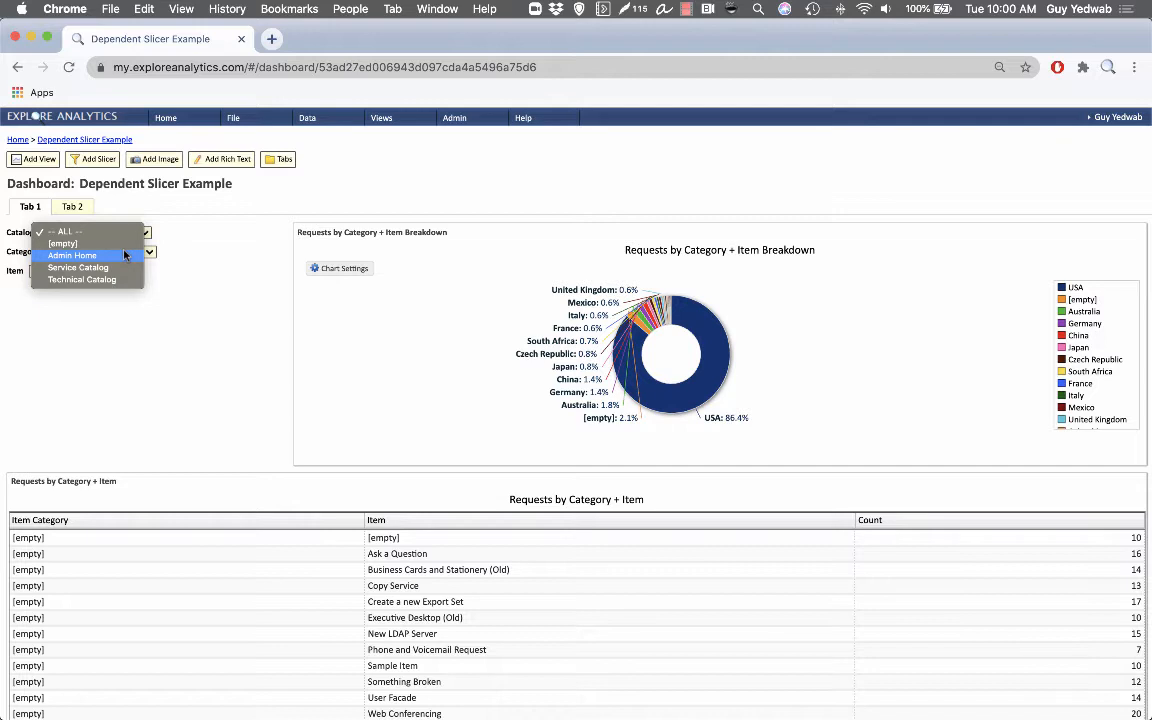
{"action": "left_click", "coordinate": [203, 252]}
{"action": "left_click", "coordinate": [150, 252]}
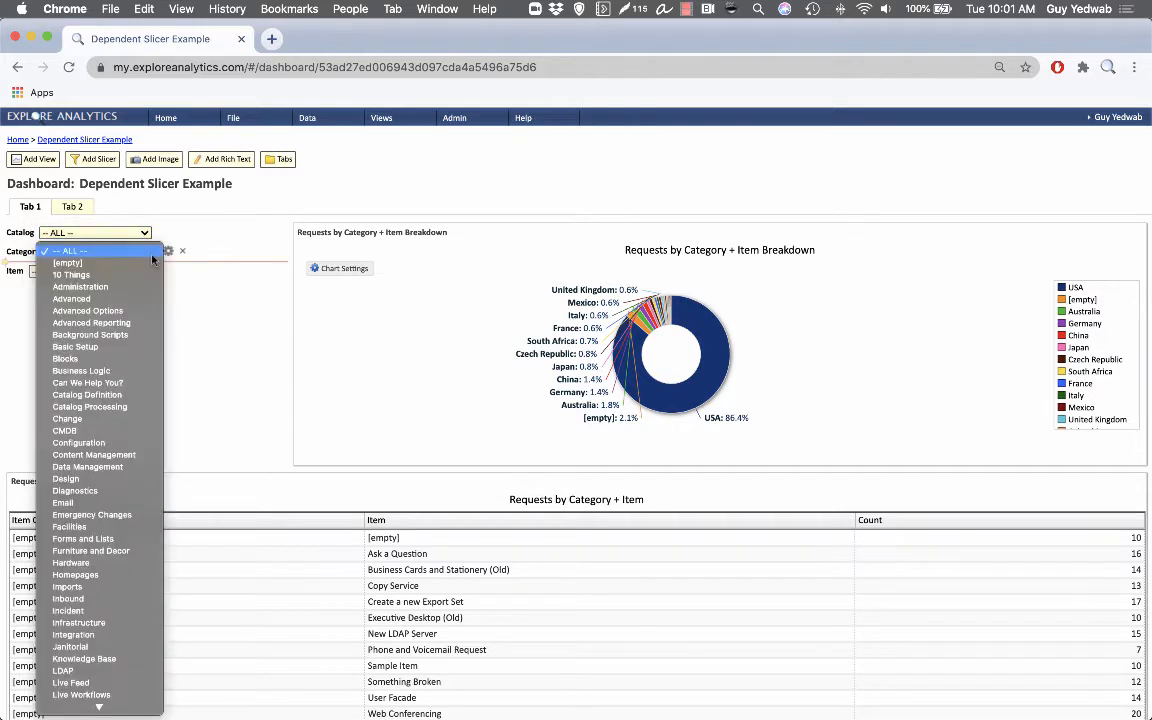
{"action": "scroll", "coordinate": [153, 290], "scroll_direction": "down", "scroll_amount": 10}
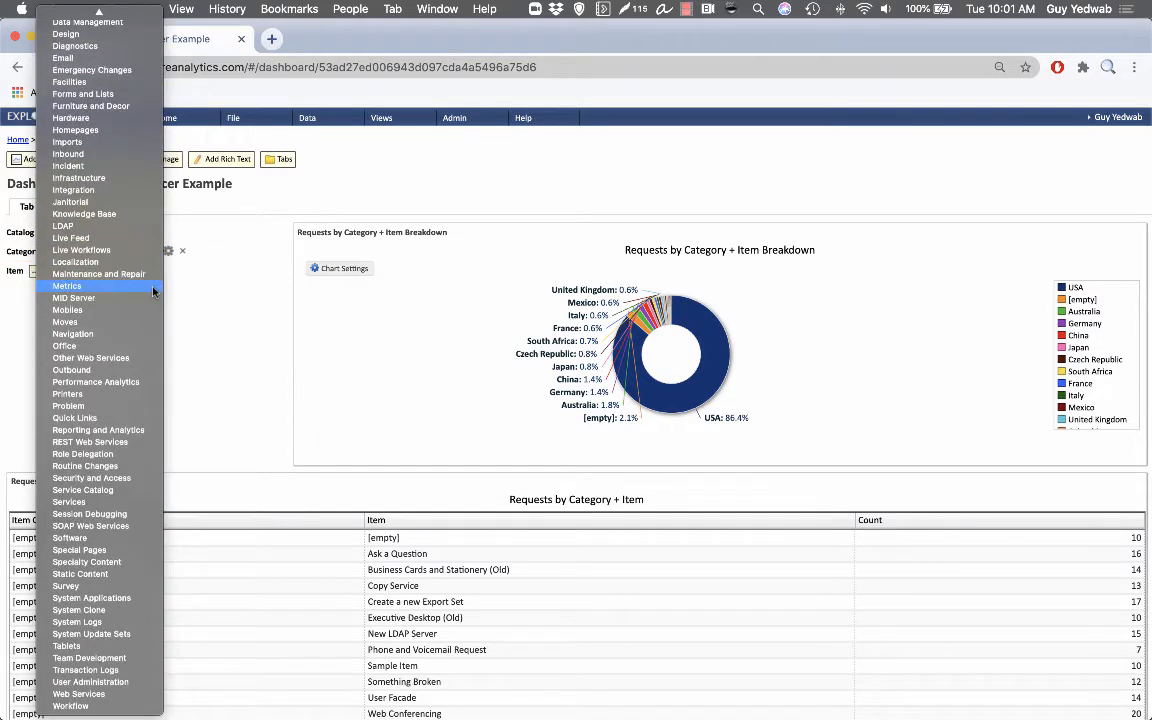
{"action": "scroll", "coordinate": [153, 290], "scroll_direction": "up", "scroll_amount": 10}
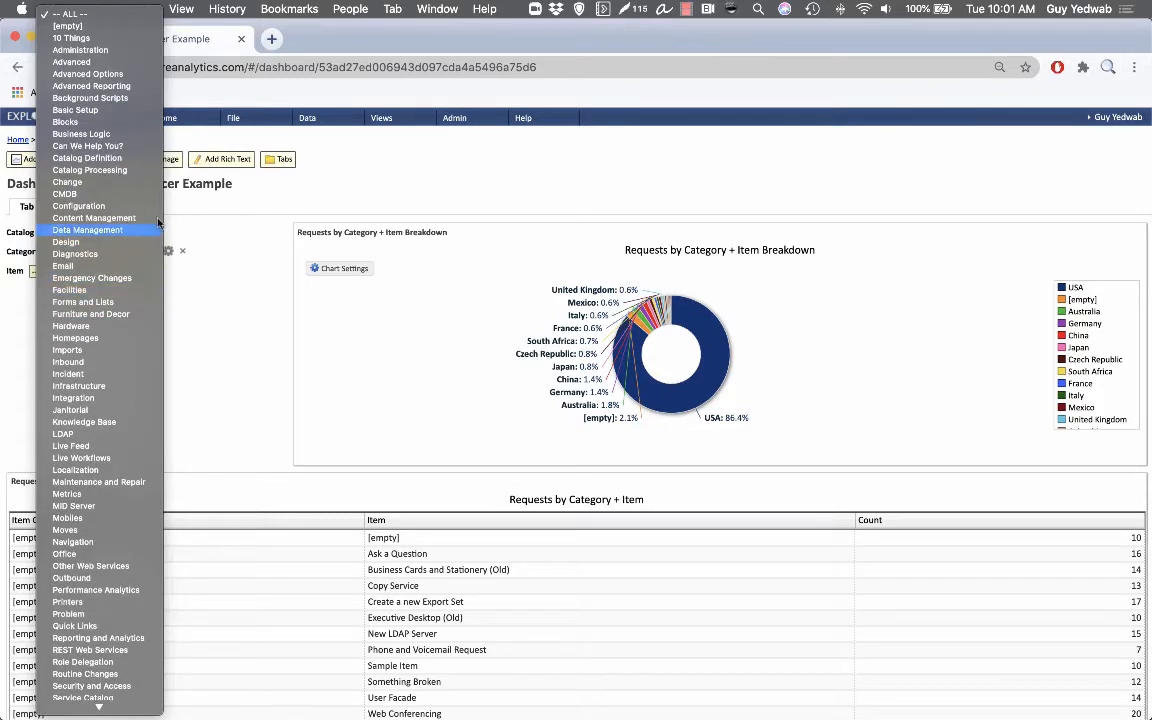
{"action": "scroll", "coordinate": [157, 217], "scroll_direction": "down", "scroll_amount": 5}
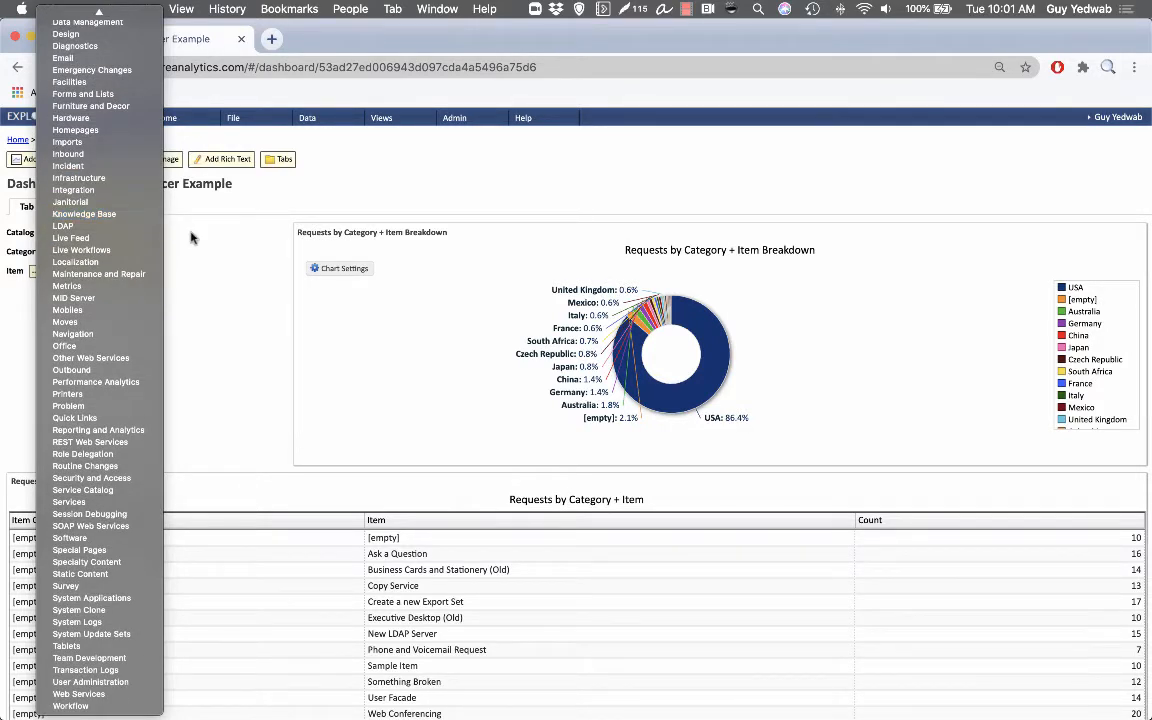
{"action": "left_click", "coordinate": [191, 236]}
Examine the full list of choices offered by the Item slicer without selecting any.
{"action": "left_click", "coordinate": [133, 273]}
{"action": "scroll", "coordinate": [128, 270], "scroll_direction": "down", "scroll_amount": 10}
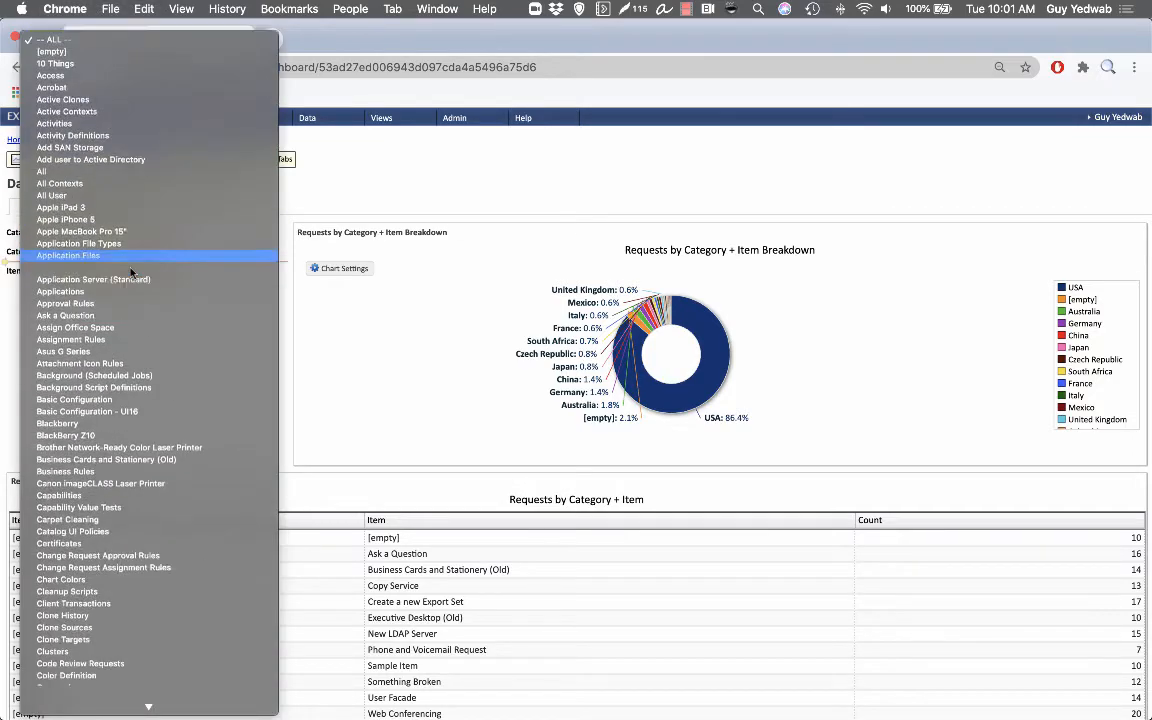
{"action": "scroll", "coordinate": [128, 280], "scroll_direction": "down", "scroll_amount": 15}
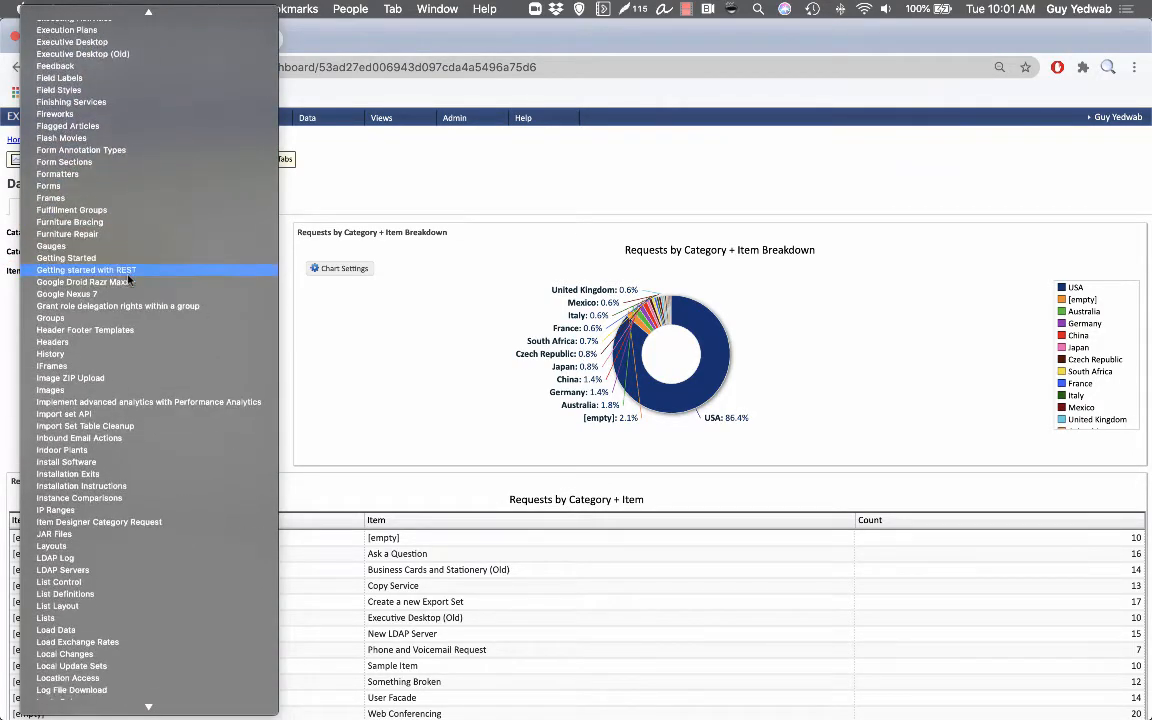
{"action": "scroll", "coordinate": [128, 280], "scroll_direction": "down", "scroll_amount": 15}
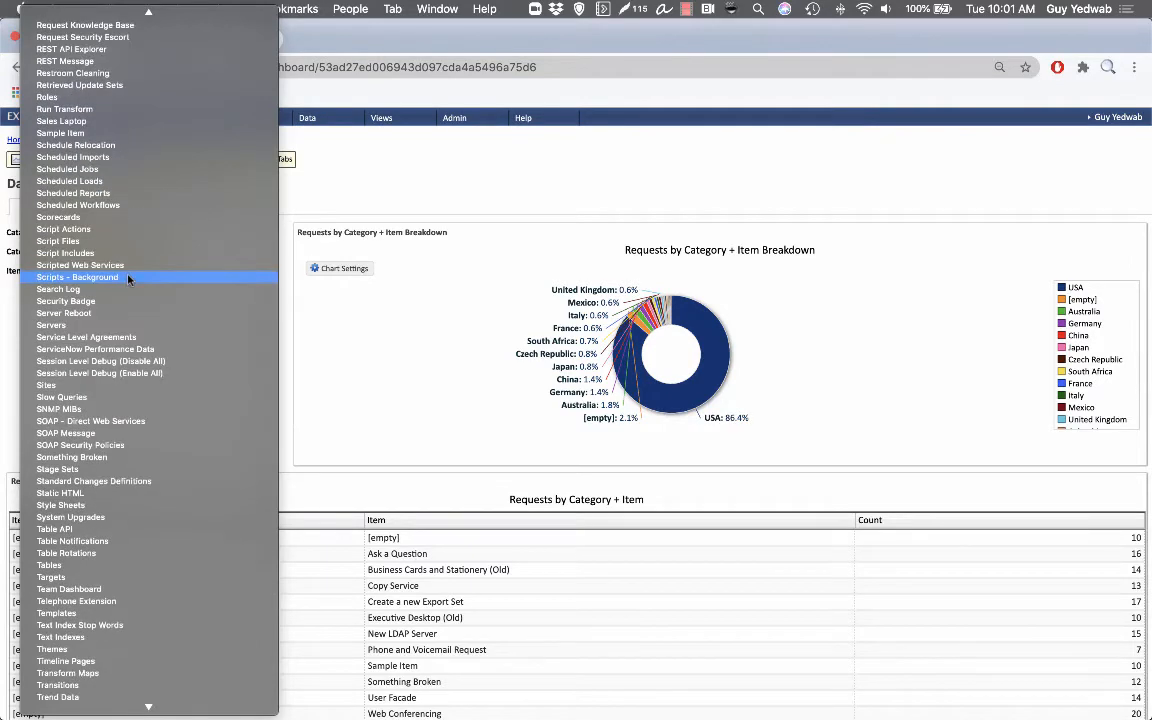
{"action": "scroll", "coordinate": [128, 281], "scroll_direction": "down", "scroll_amount": 3}
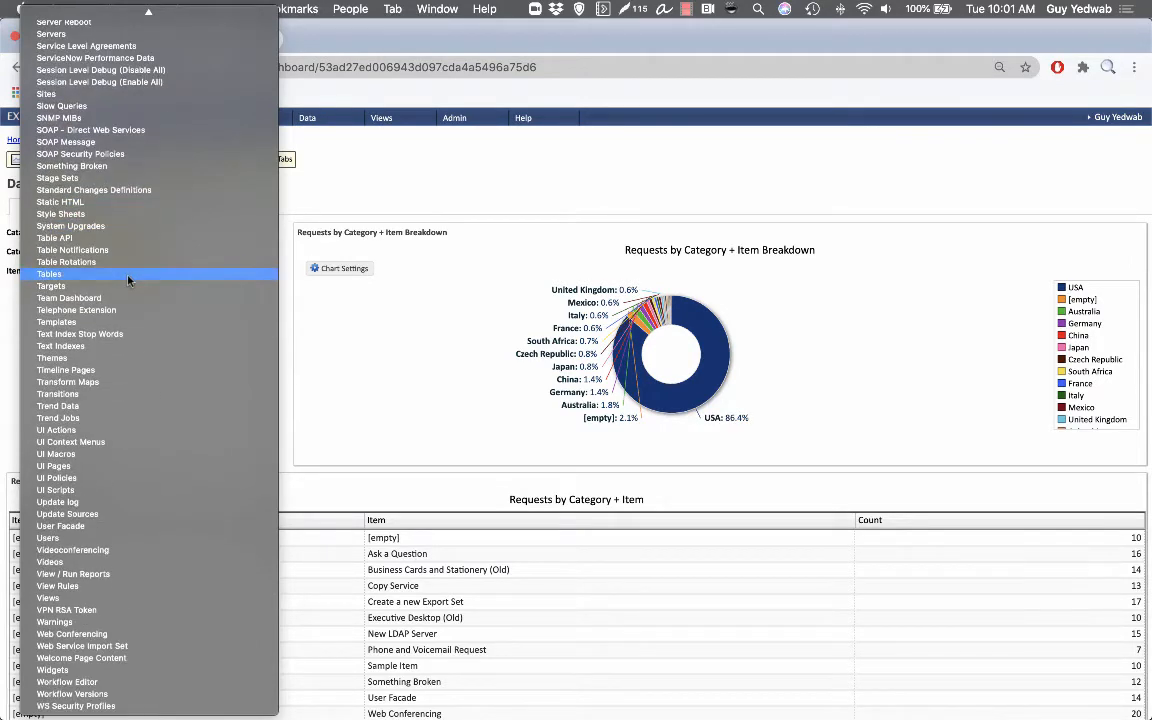
{"action": "scroll", "coordinate": [128, 280], "scroll_direction": "up", "scroll_amount": 20}
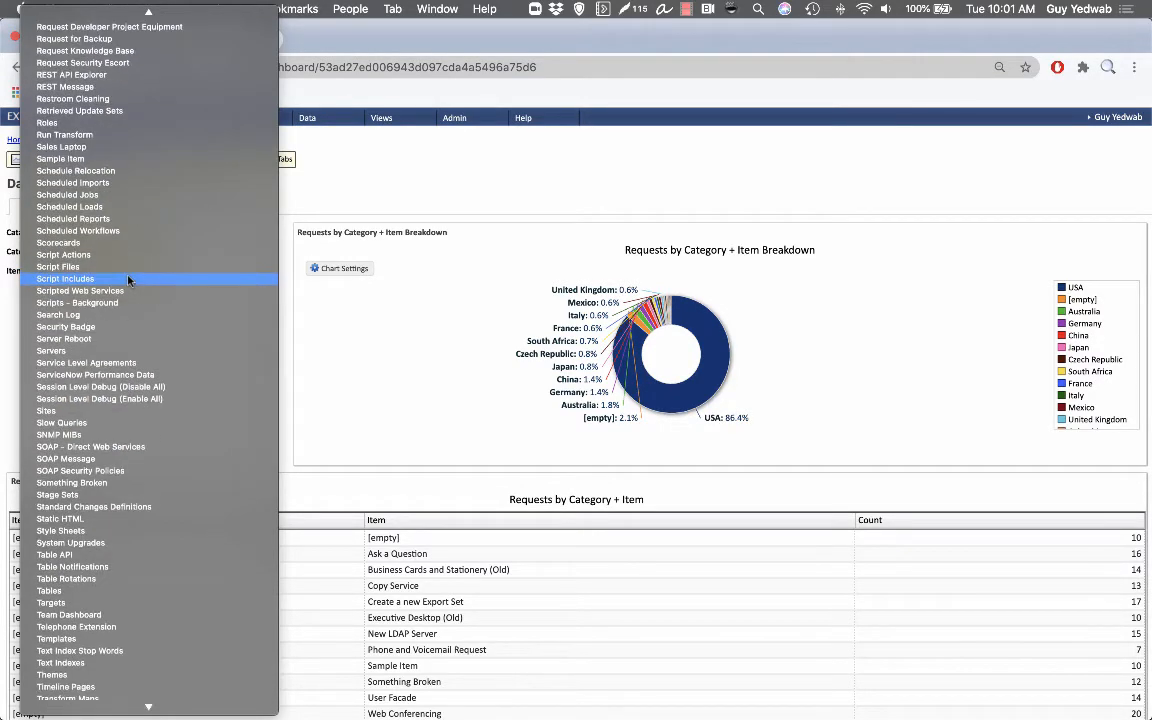
{"action": "left_click", "coordinate": [331, 165]}
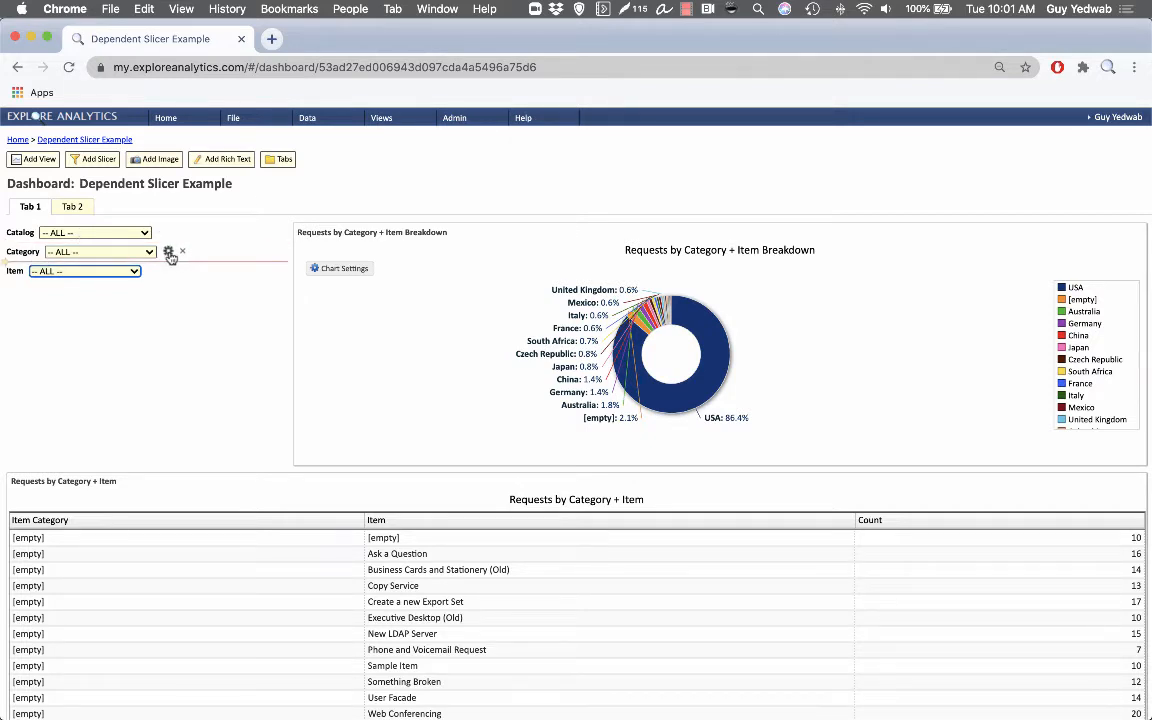
Open the Category slicer's input view for editing and review its pivot fields and category rows.
{"action": "left_click", "coordinate": [169, 253]}
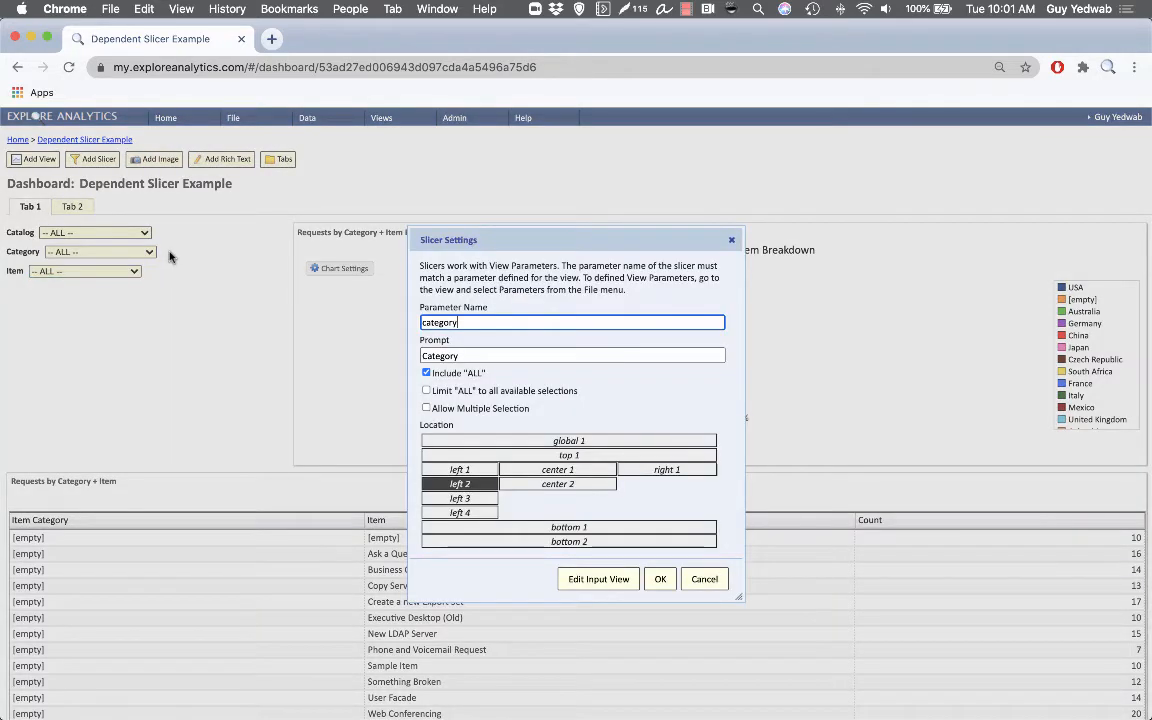
{"action": "left_click", "coordinate": [612, 579]}
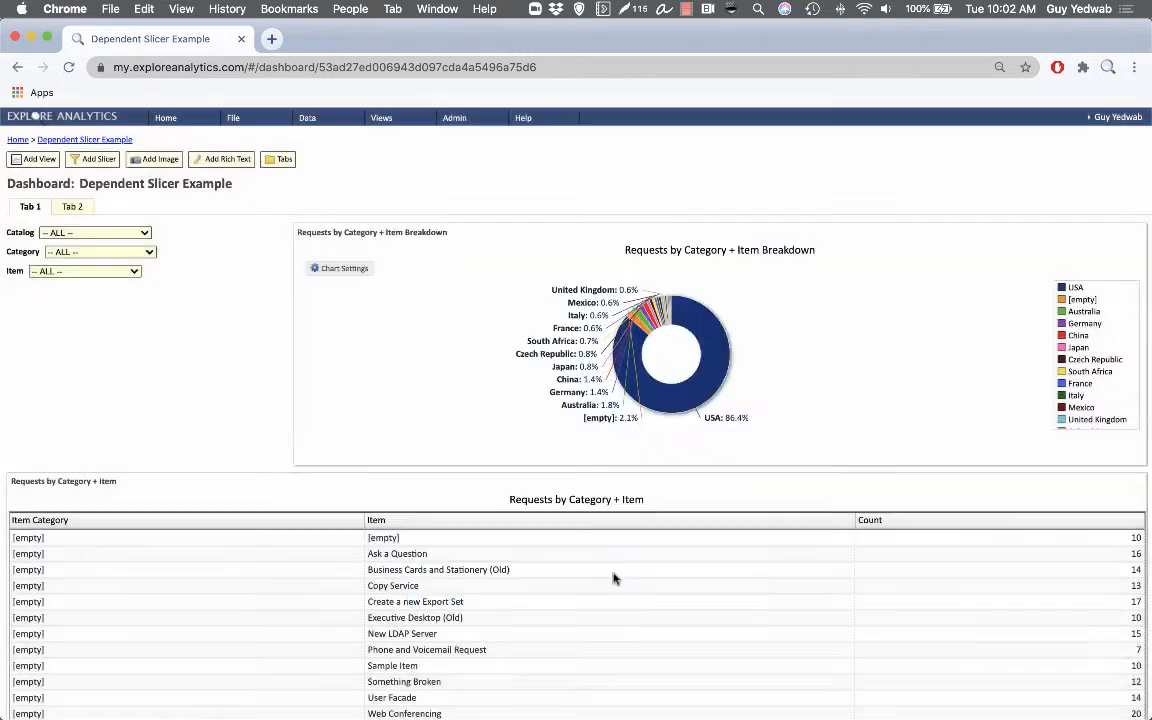
{"action": "left_click", "coordinate": [109, 224]}
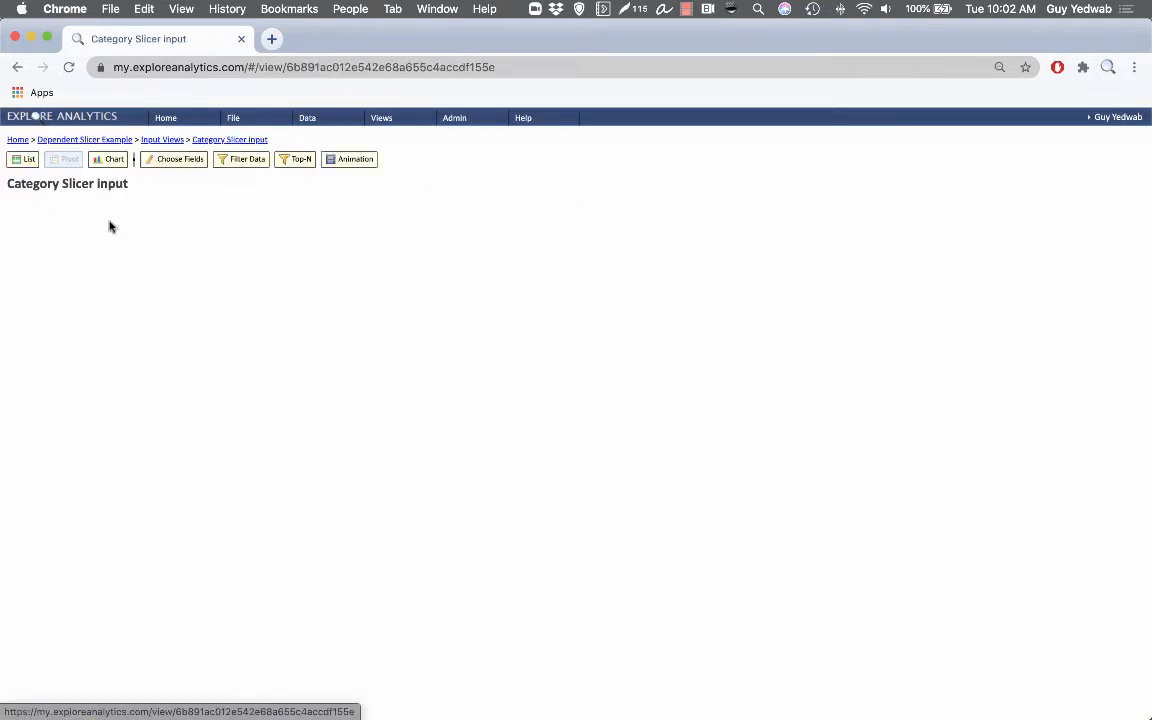
{"action": "left_click", "coordinate": [177, 162]}
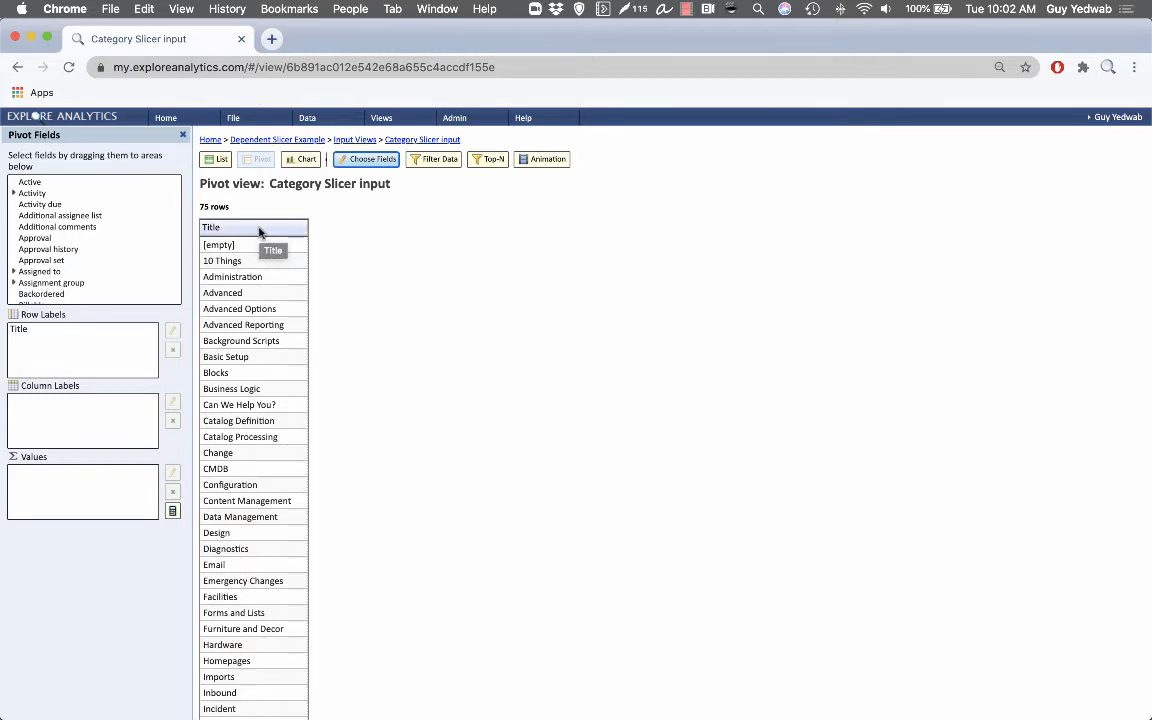
{"action": "scroll", "coordinate": [257, 255], "scroll_direction": "down", "scroll_amount": 15}
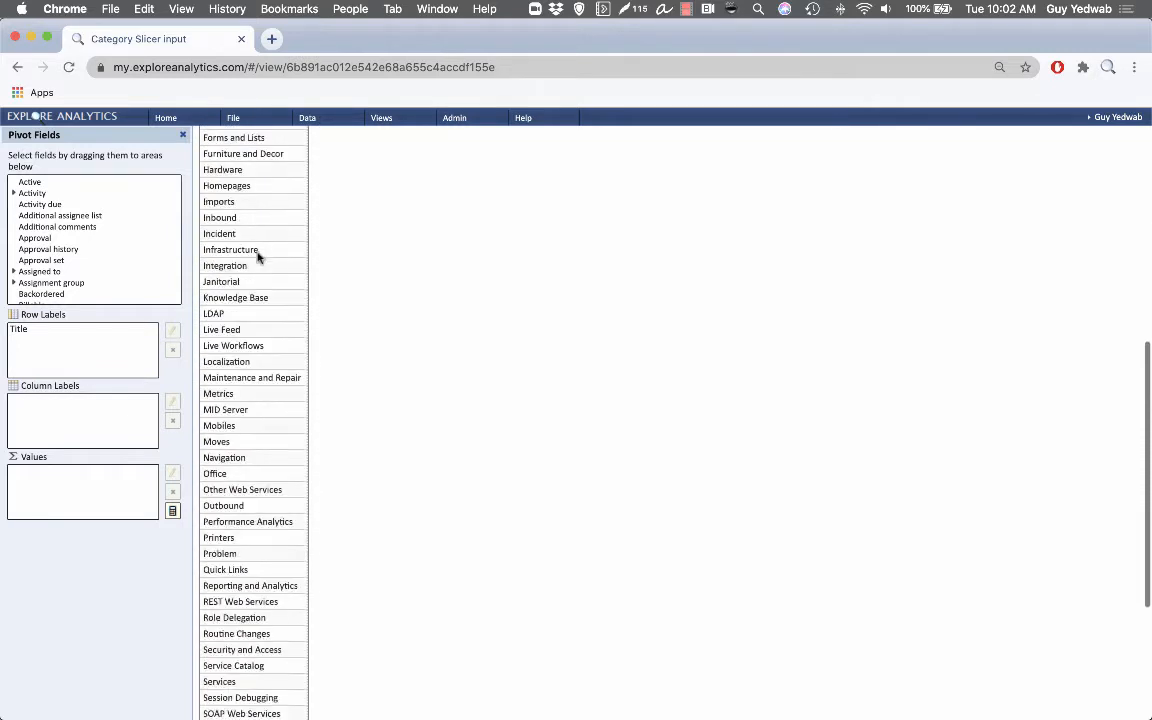
{"action": "scroll", "coordinate": [257, 258], "scroll_direction": "up", "scroll_amount": 15}
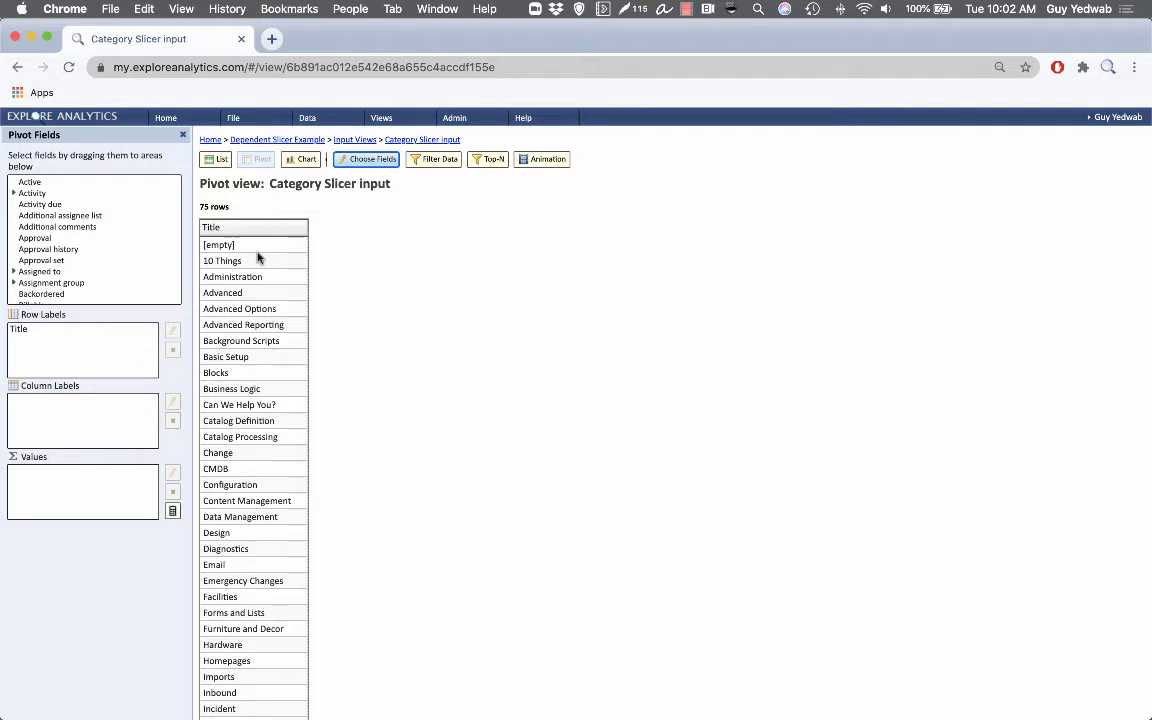
Start a new view parameter for the Category Slicer input view, based on the Item Category Catalog field.
{"action": "left_click", "coordinate": [270, 122]}
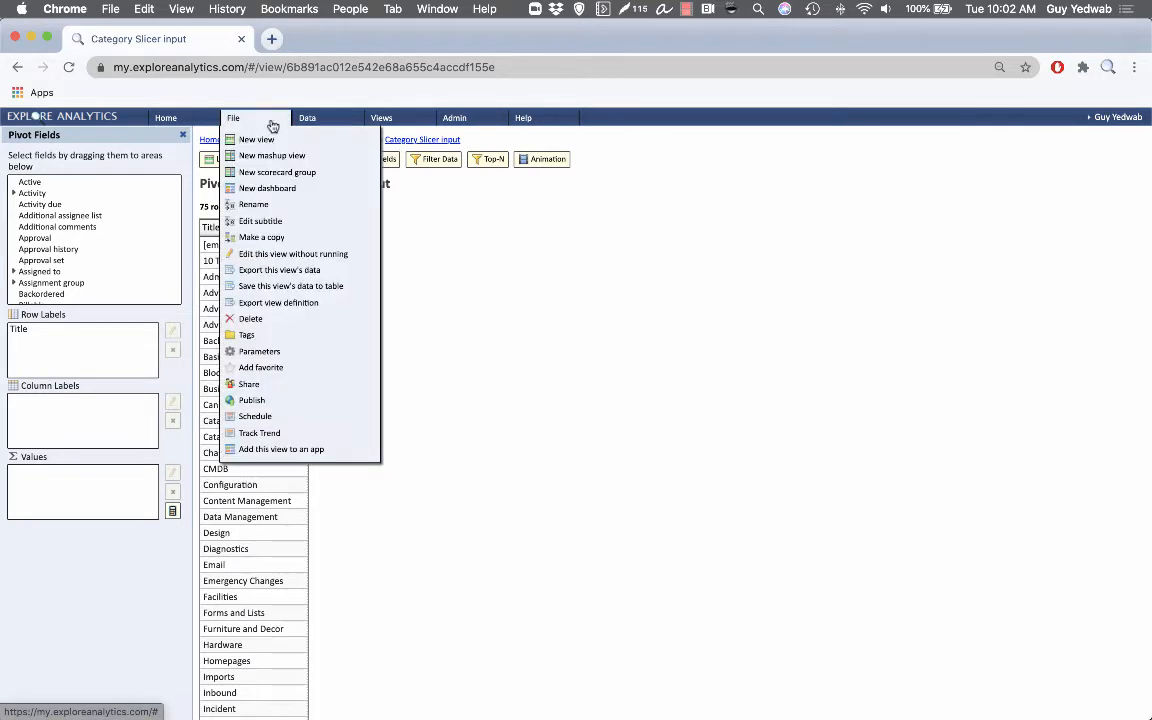
{"action": "left_click", "coordinate": [231, 354]}
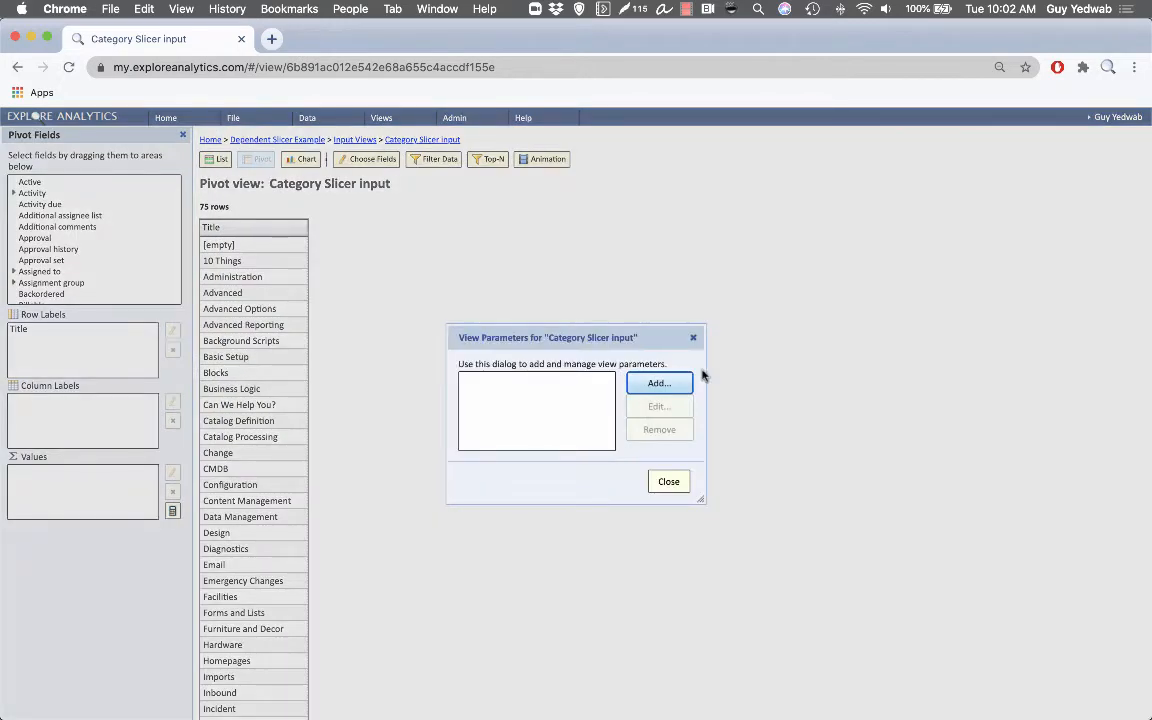
{"action": "left_click", "coordinate": [662, 384]}
{"action": "left_click", "coordinate": [657, 386]}
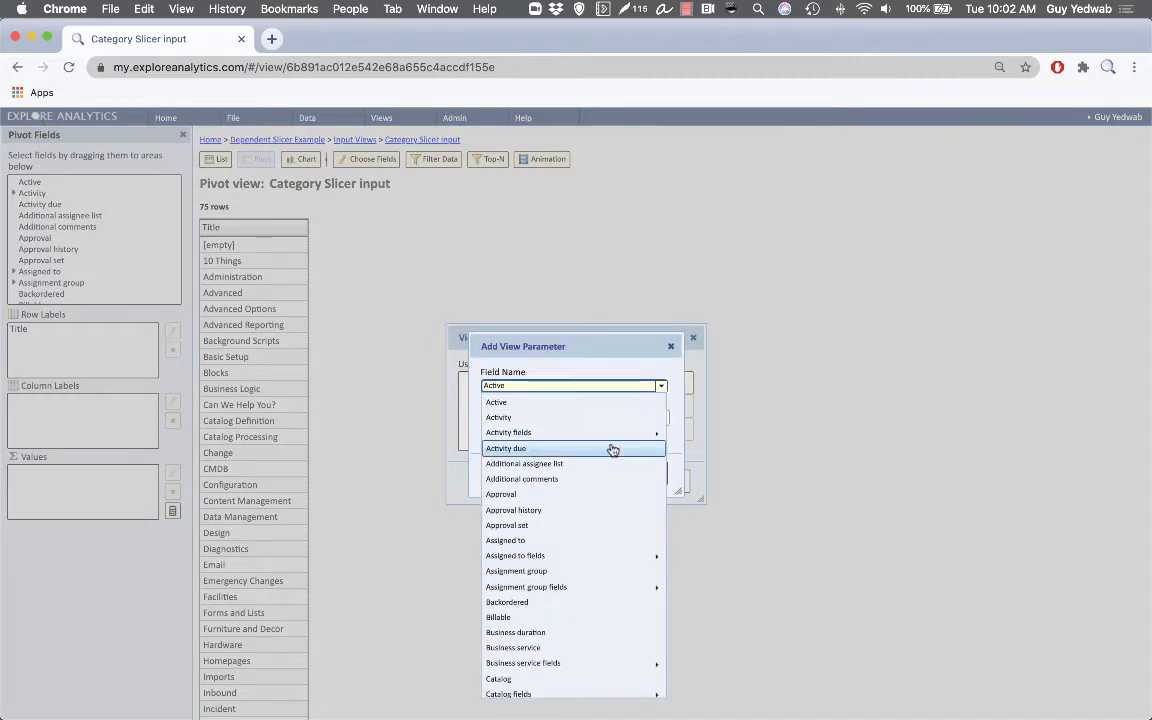
{"action": "scroll", "coordinate": [612, 450], "scroll_direction": "down", "scroll_amount": 10}
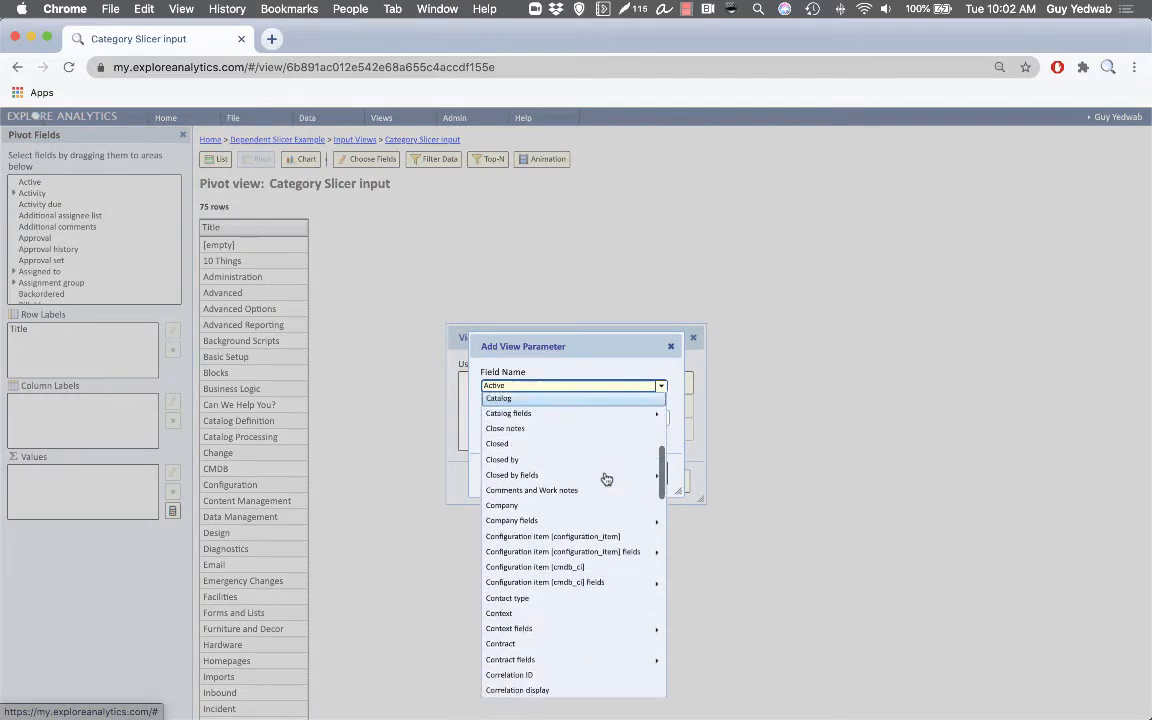
{"action": "scroll", "coordinate": [606, 480], "scroll_direction": "down", "scroll_amount": 5}
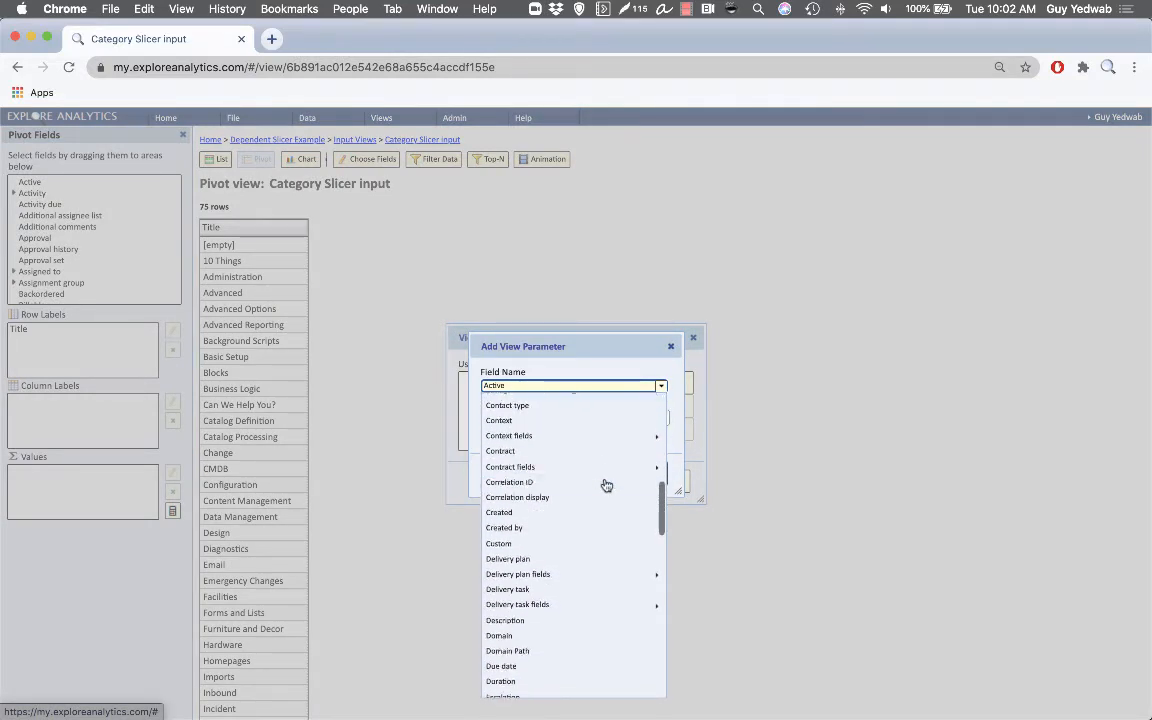
{"action": "scroll", "coordinate": [606, 485], "scroll_direction": "down", "scroll_amount": 5}
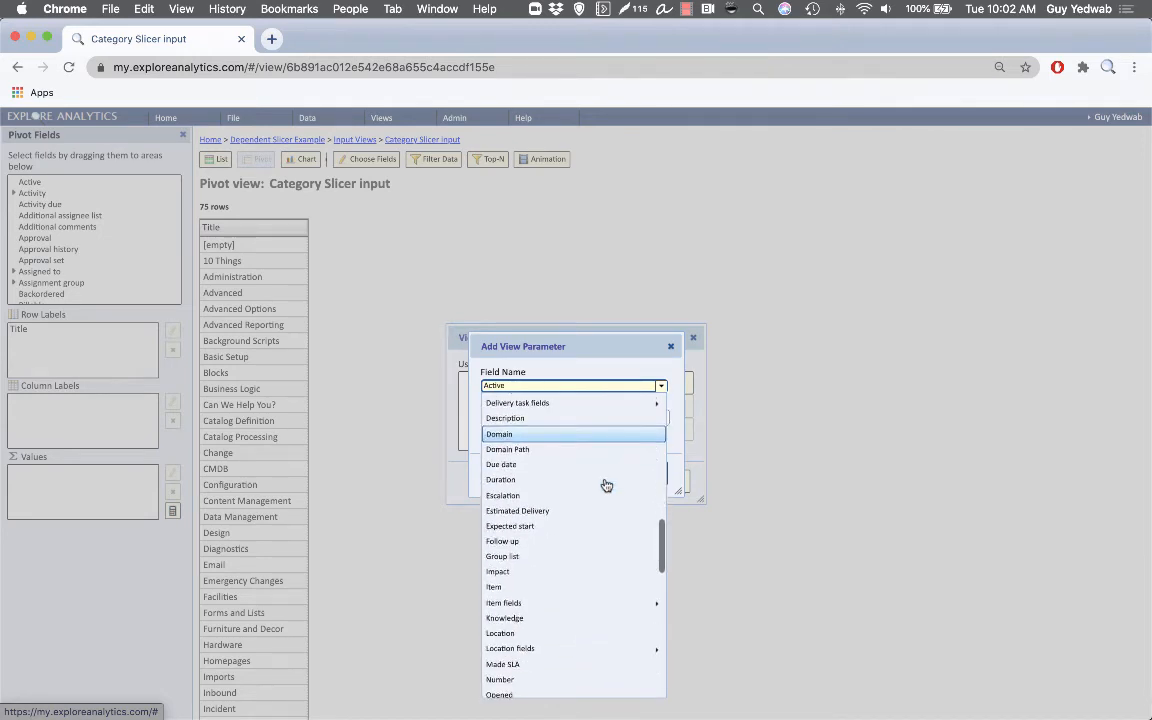
{"action": "scroll", "coordinate": [607, 486], "scroll_direction": "up", "scroll_amount": 5}
{"action": "scroll", "coordinate": [595, 510], "scroll_direction": "down", "scroll_amount": 4}
{"action": "mouse_move", "coordinate": [555, 648]}
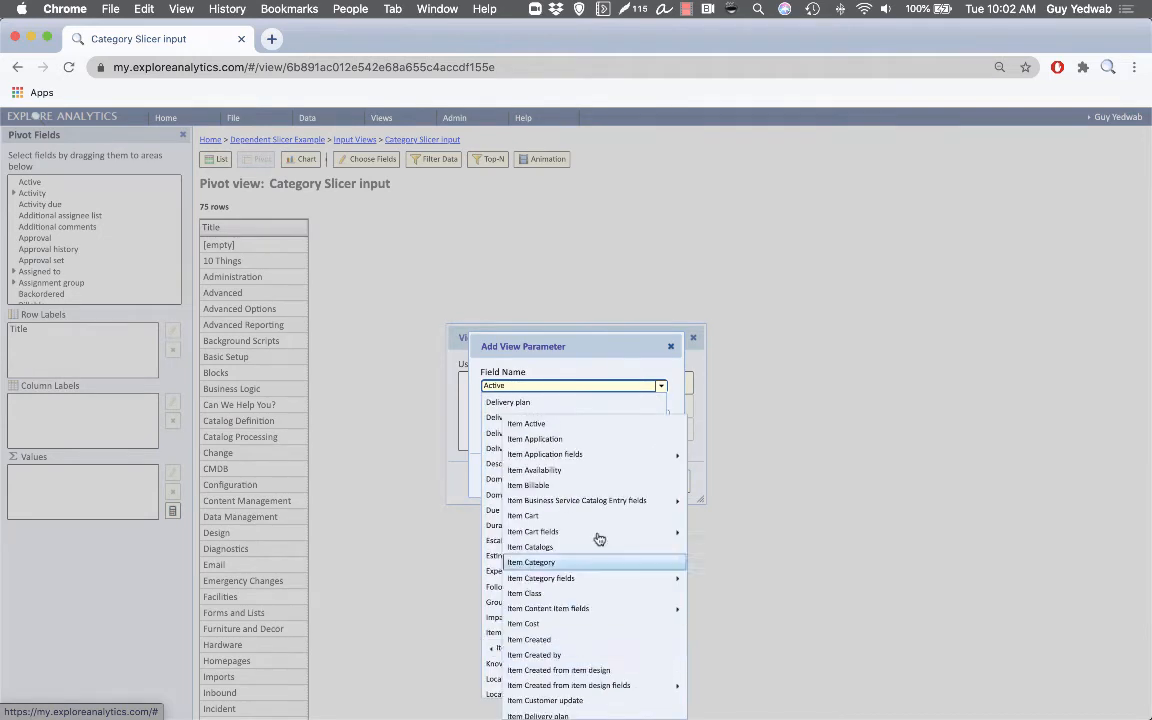
{"action": "scroll", "coordinate": [599, 539], "scroll_direction": "down", "scroll_amount": 3}
{"action": "mouse_move", "coordinate": [580, 486]}
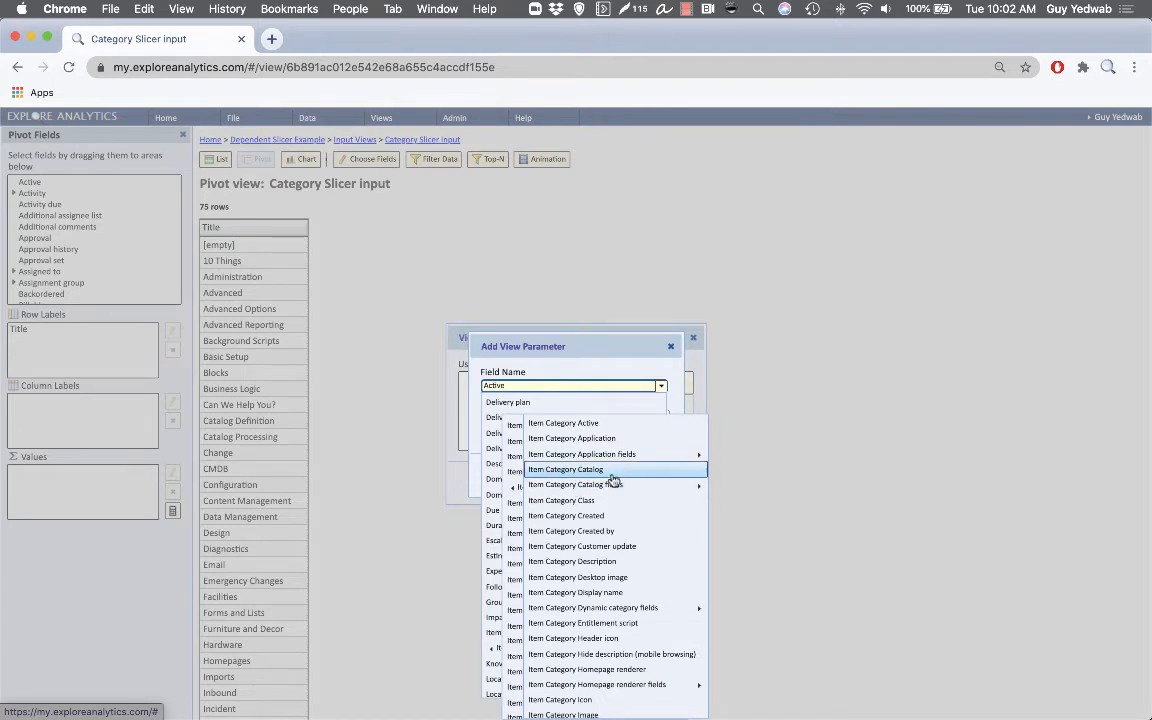
{"action": "left_click", "coordinate": [570, 469]}
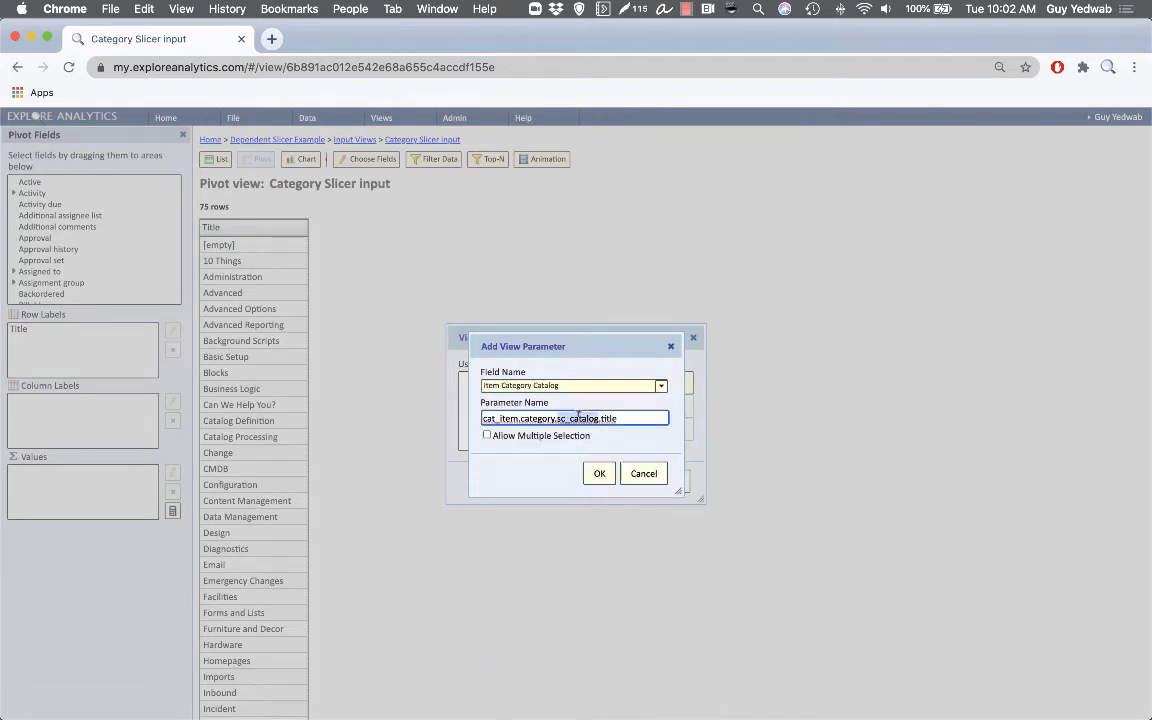
Name the new parameter "catalog", save it and close the Category Slicer input's view parameters.
{"action": "triple_click", "coordinate": [578, 418]}
{"action": "type", "text": "catalog"}
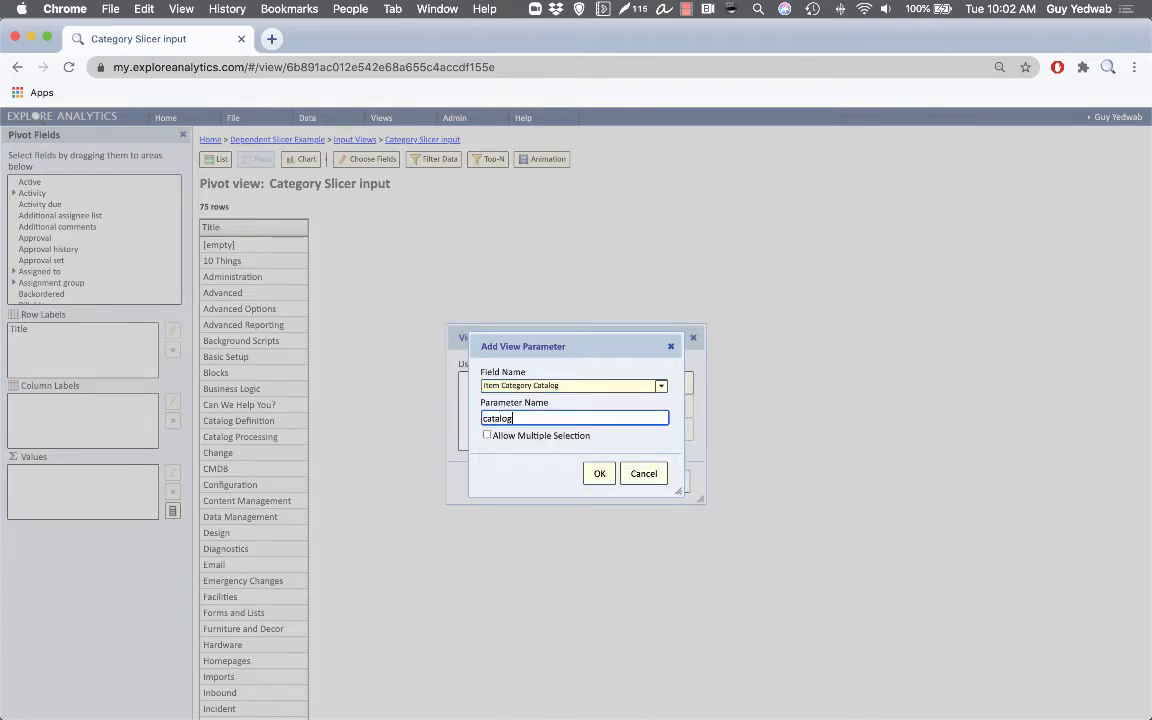
{"action": "left_click", "coordinate": [599, 473]}
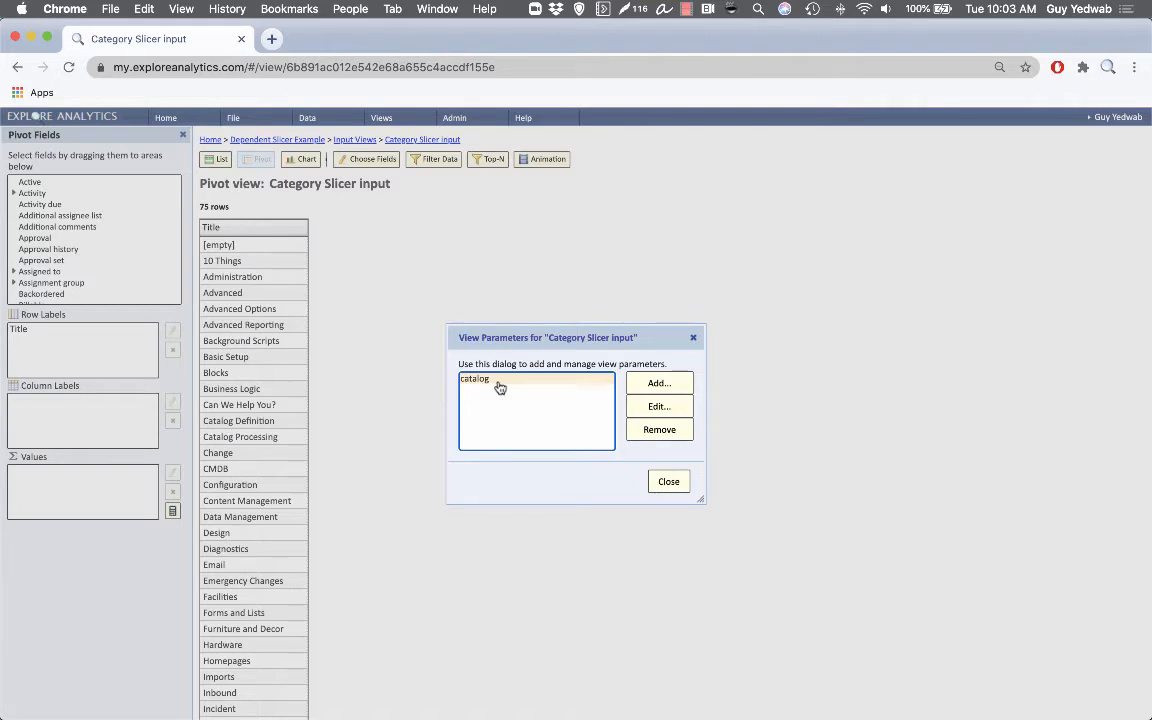
{"action": "left_click", "coordinate": [666, 483]}
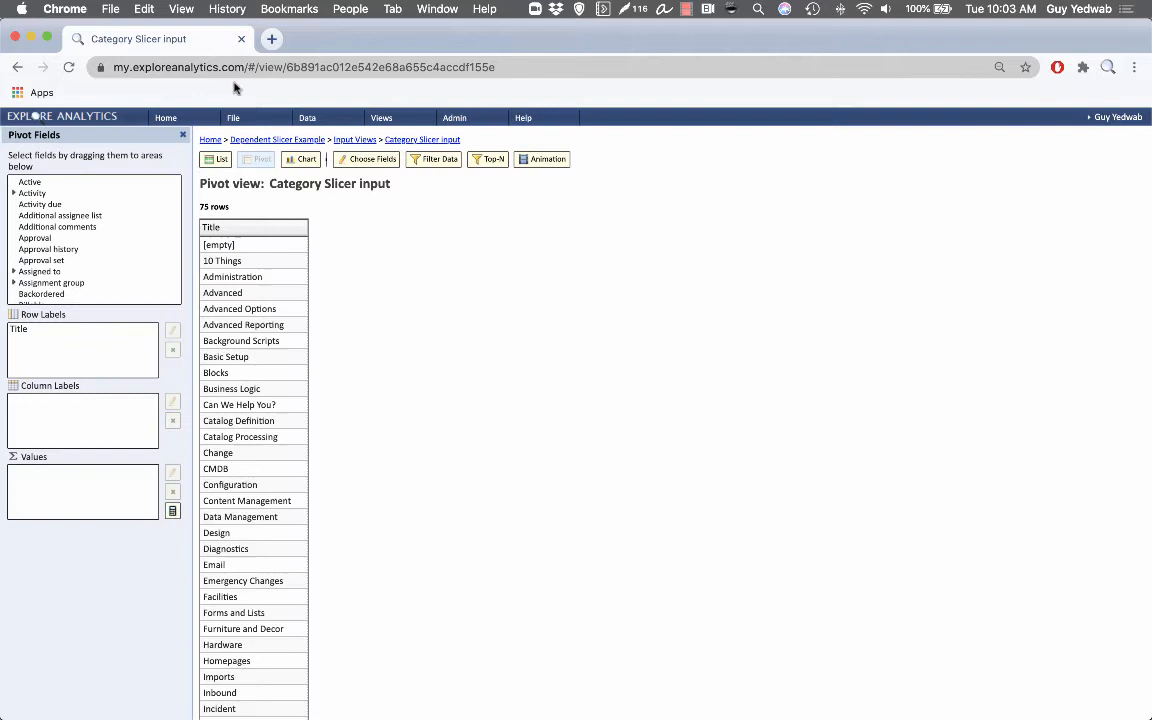
Return to the Dependent Slicer Example dashboard and examine the Category slicer's choices with Catalog set to ALL.
{"action": "left_click", "coordinate": [252, 139]}
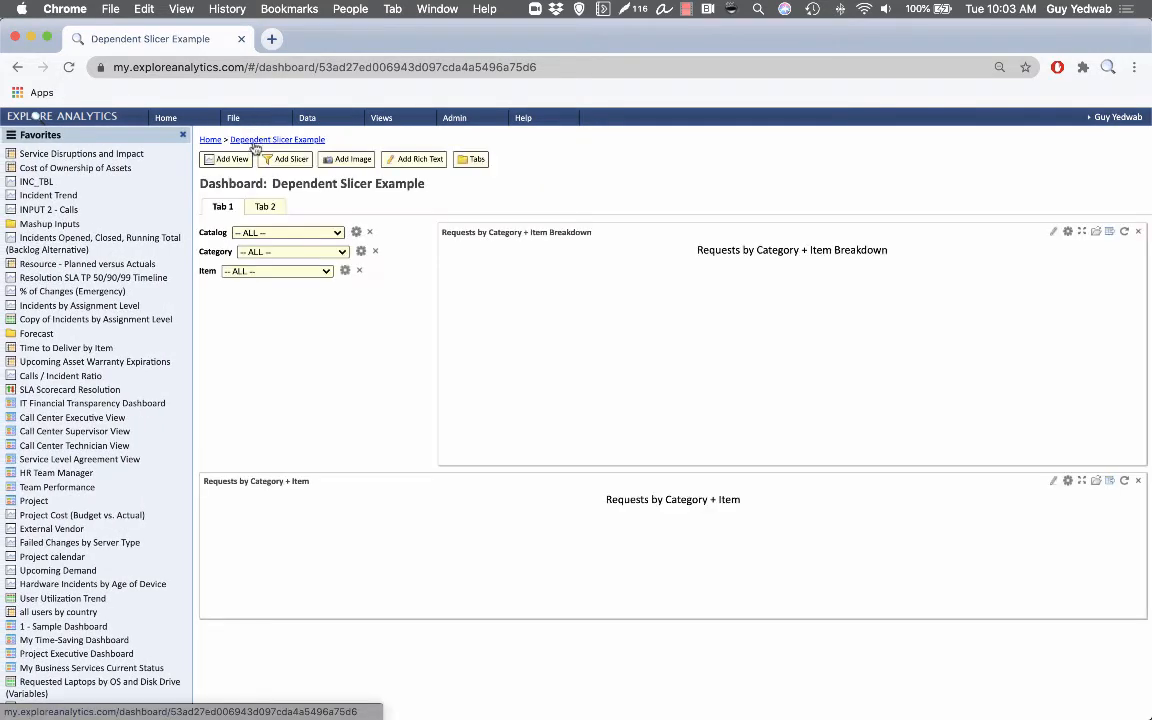
{"action": "left_click", "coordinate": [259, 251]}
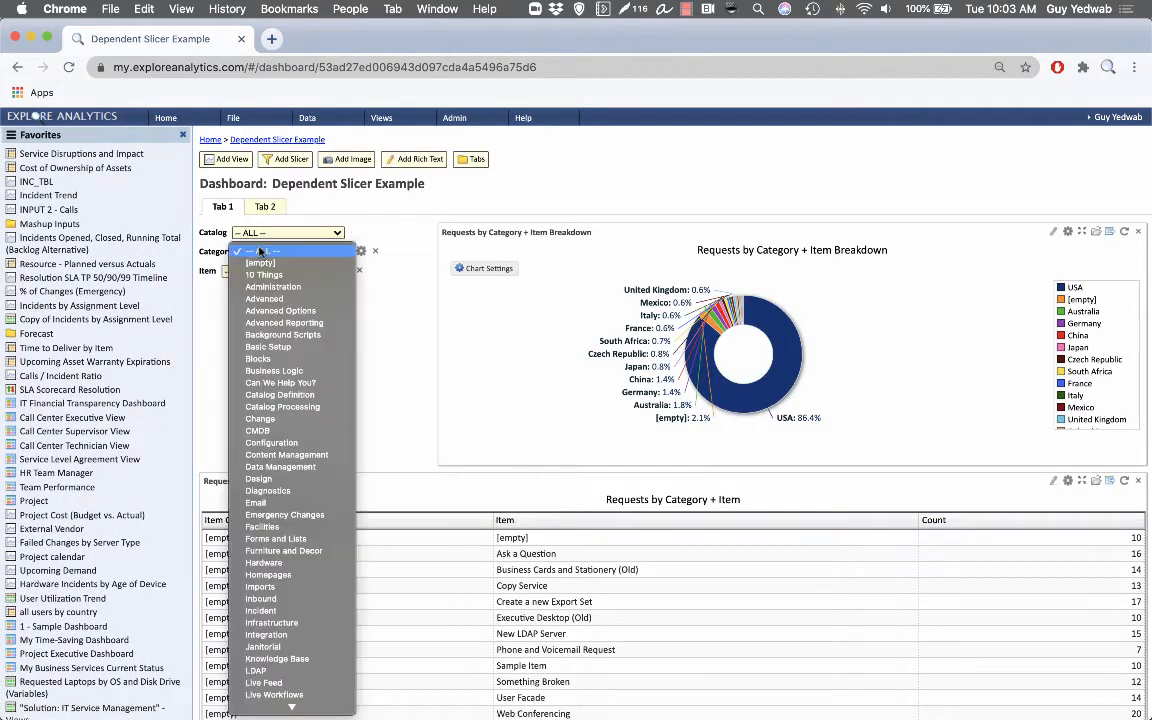
{"action": "left_click", "coordinate": [259, 251]}
Set the Catalog slicer to Service Catalog and examine the choices offered by the Category slicer.
{"action": "left_click", "coordinate": [262, 232]}
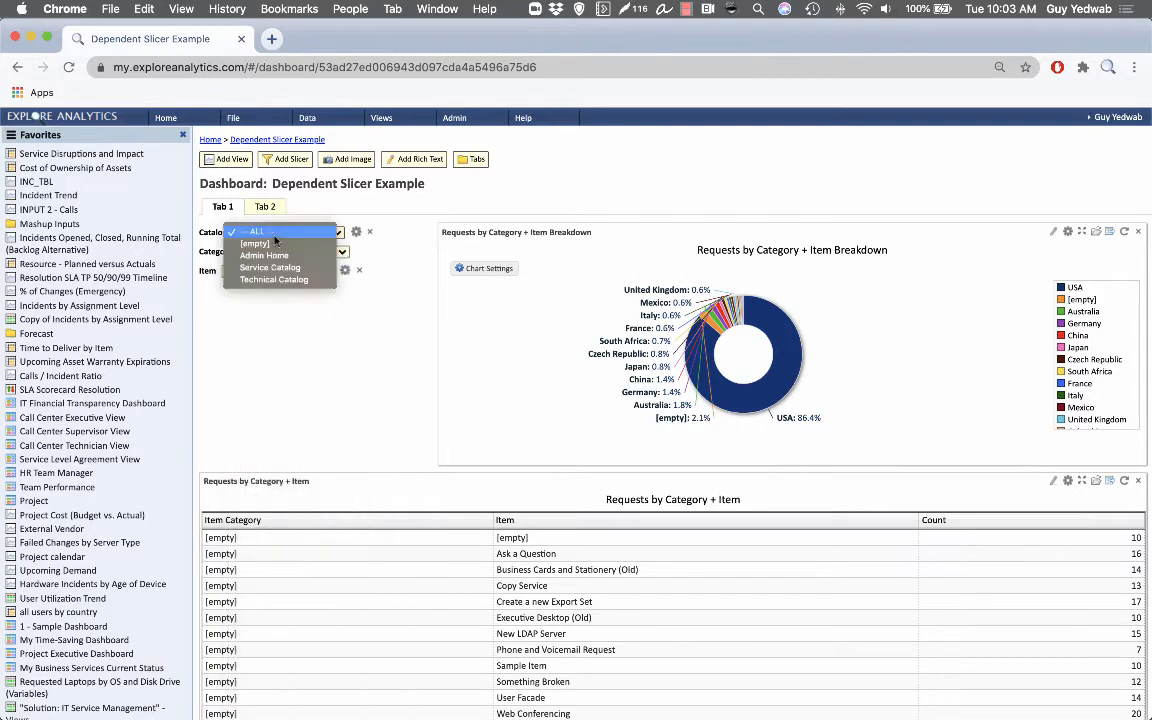
{"action": "left_click", "coordinate": [270, 267]}
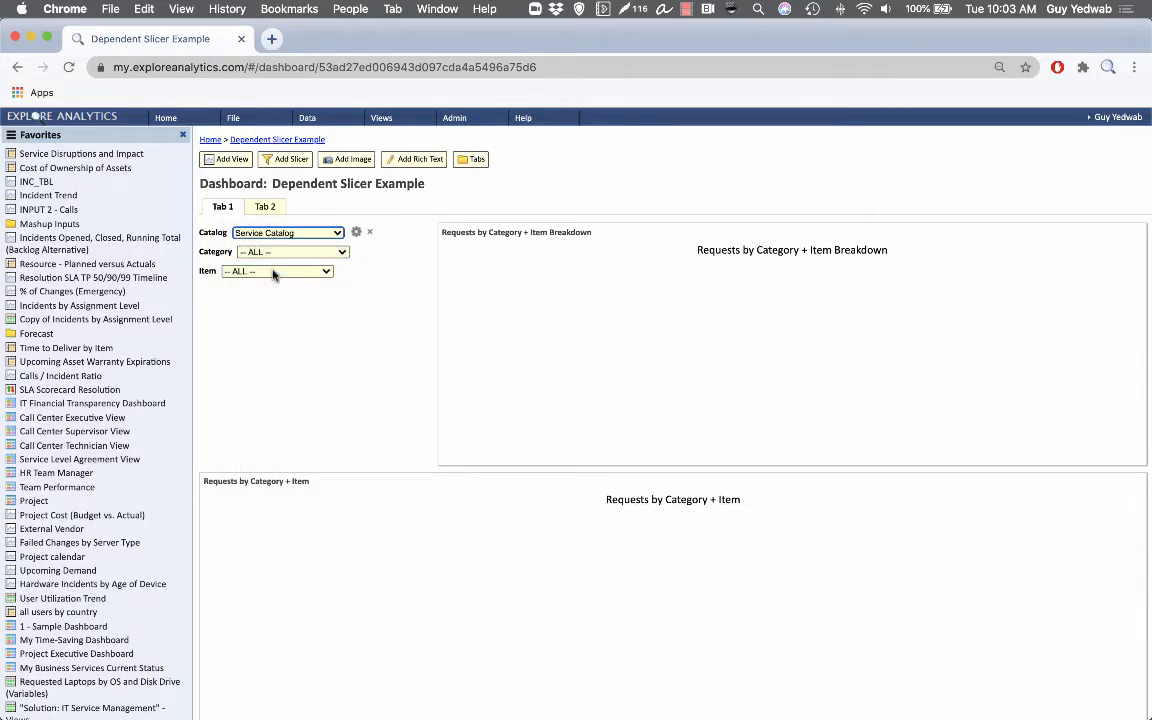
{"action": "left_click", "coordinate": [289, 251]}
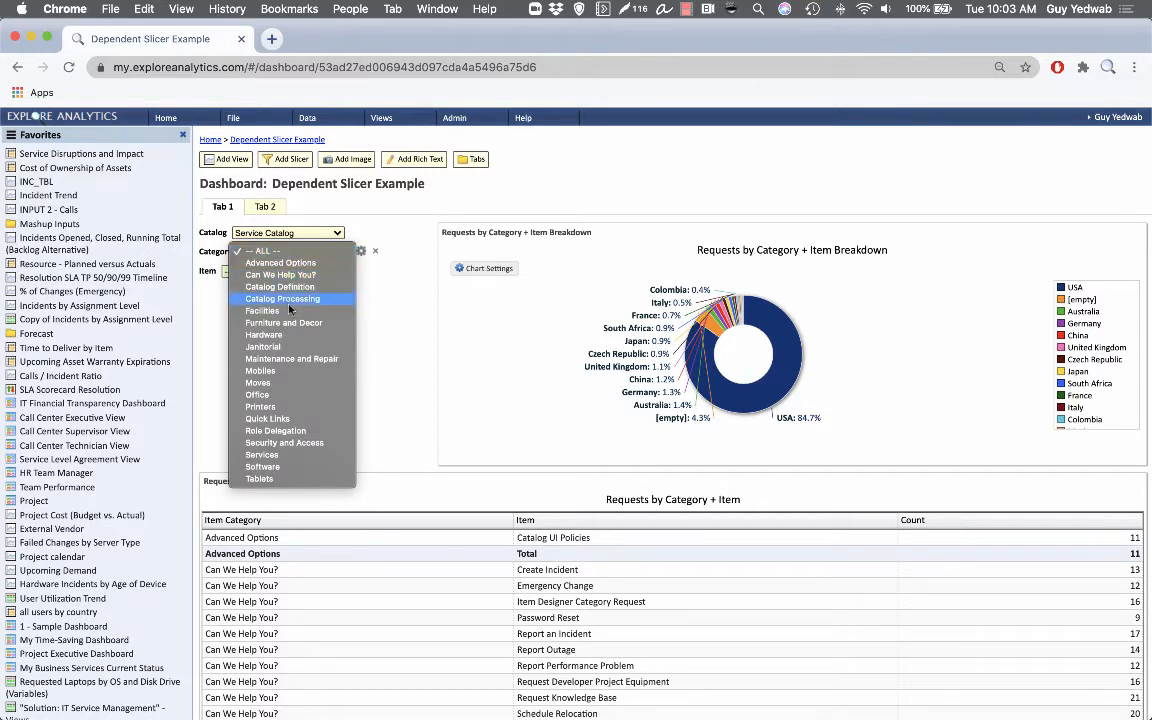
{"action": "left_click", "coordinate": [310, 233]}
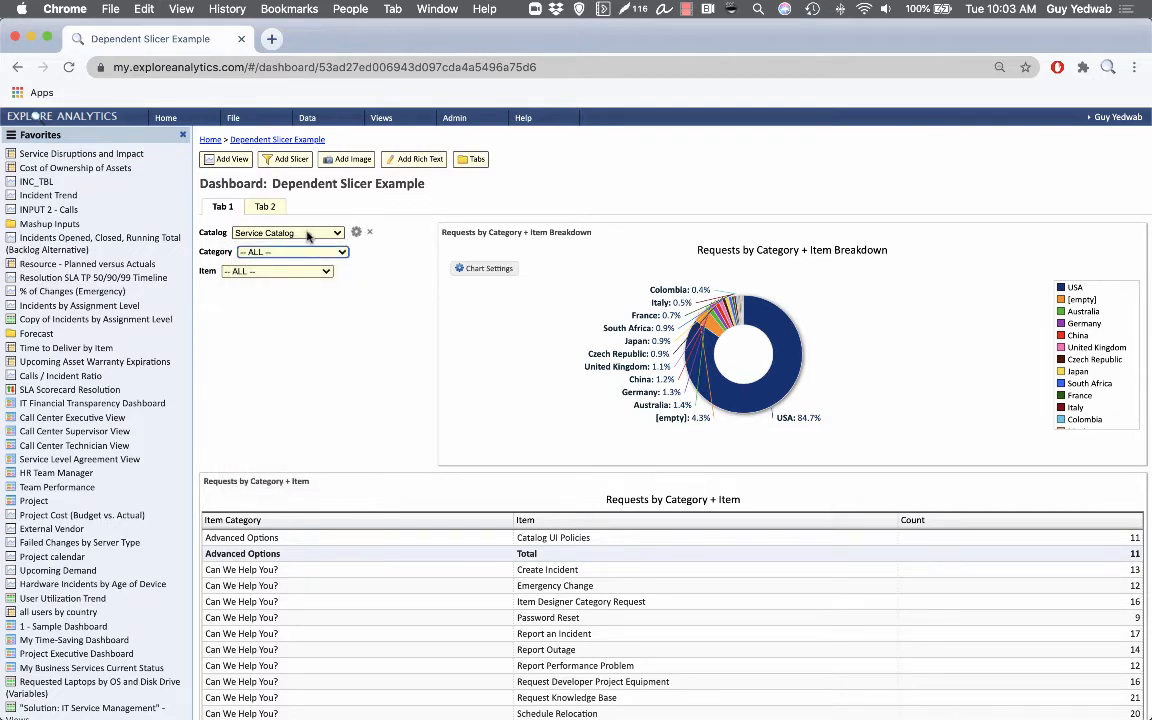
Set the Catalog slicer to Technical Catalog and examine the choices offered by the Category slicer.
{"action": "left_click", "coordinate": [310, 233]}
{"action": "left_click", "coordinate": [304, 244]}
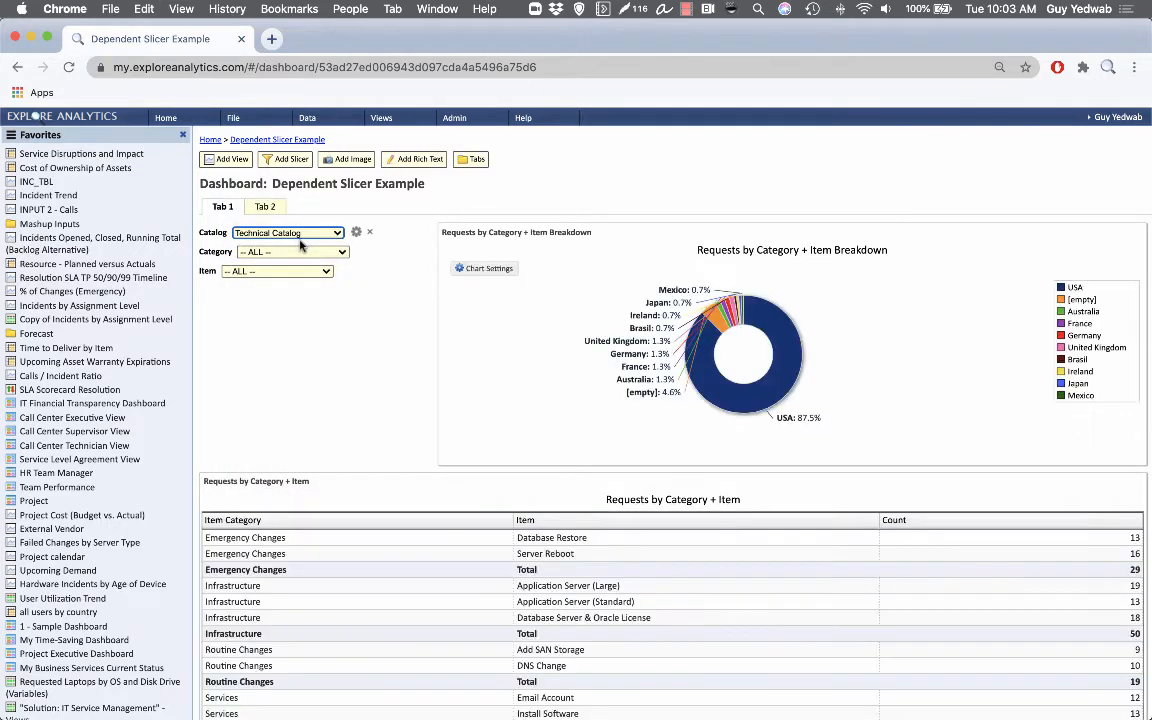
{"action": "left_click", "coordinate": [300, 252]}
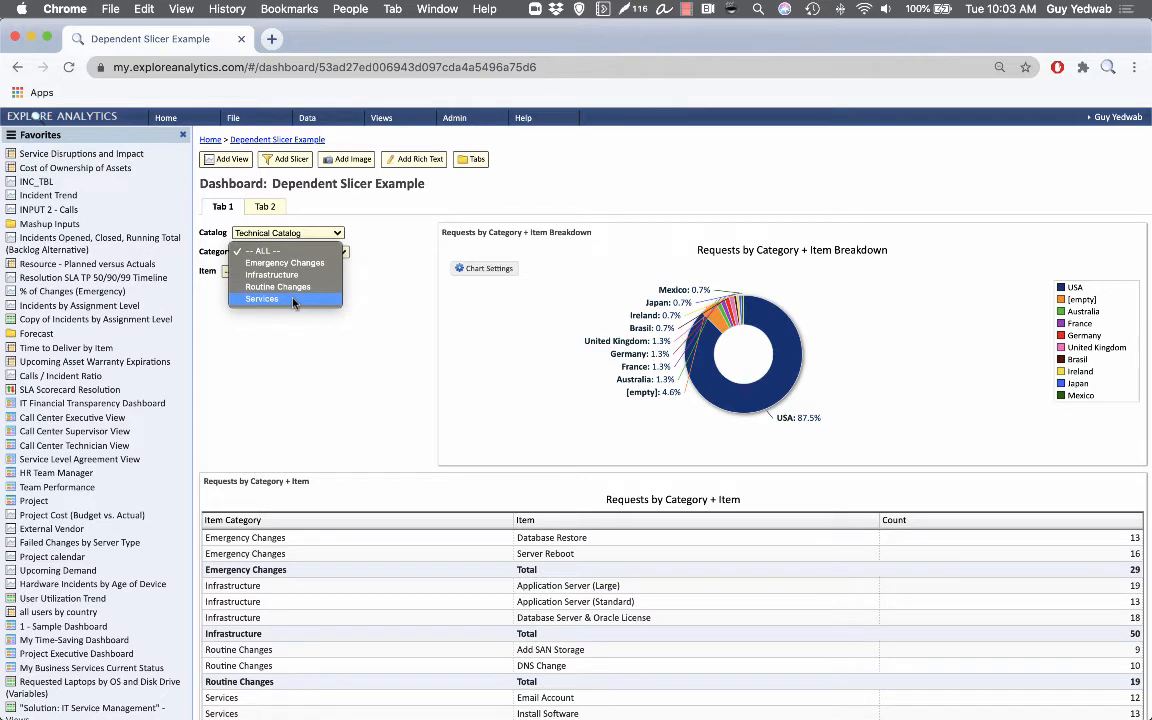
{"action": "left_click", "coordinate": [380, 224]}
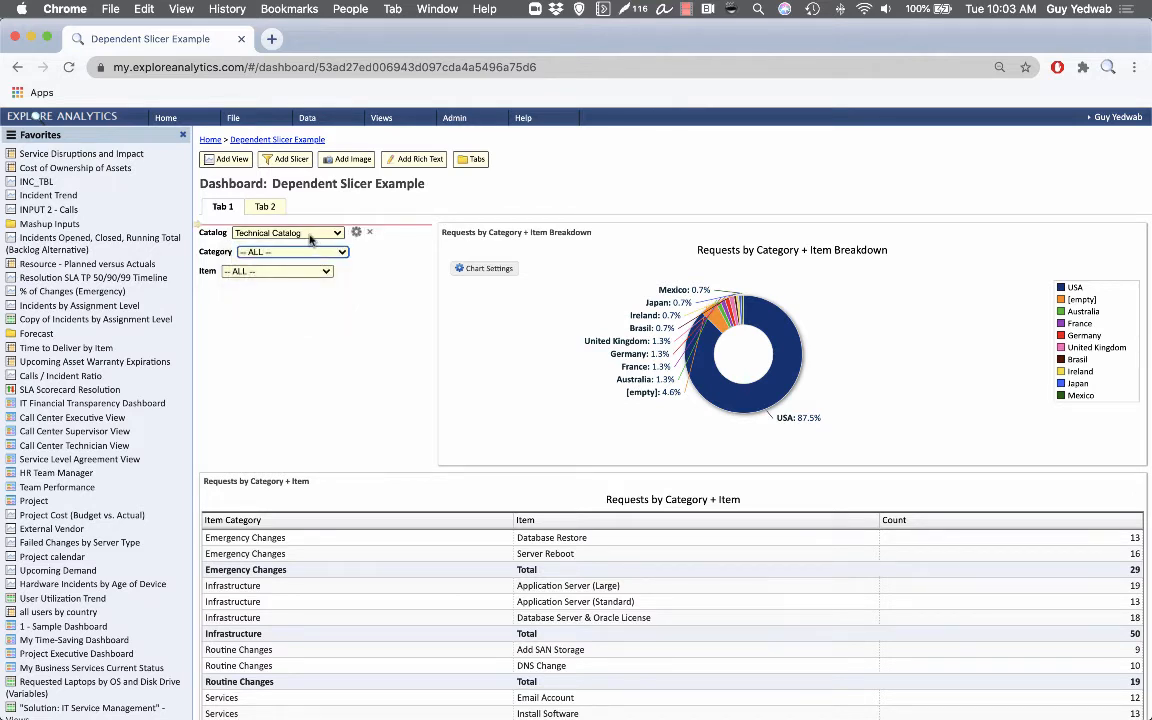
Reset the Catalog slicer to ALL and check the Category slicer again, leaving it on ALL.
{"action": "left_click", "coordinate": [310, 233]}
{"action": "left_click", "coordinate": [257, 183]}
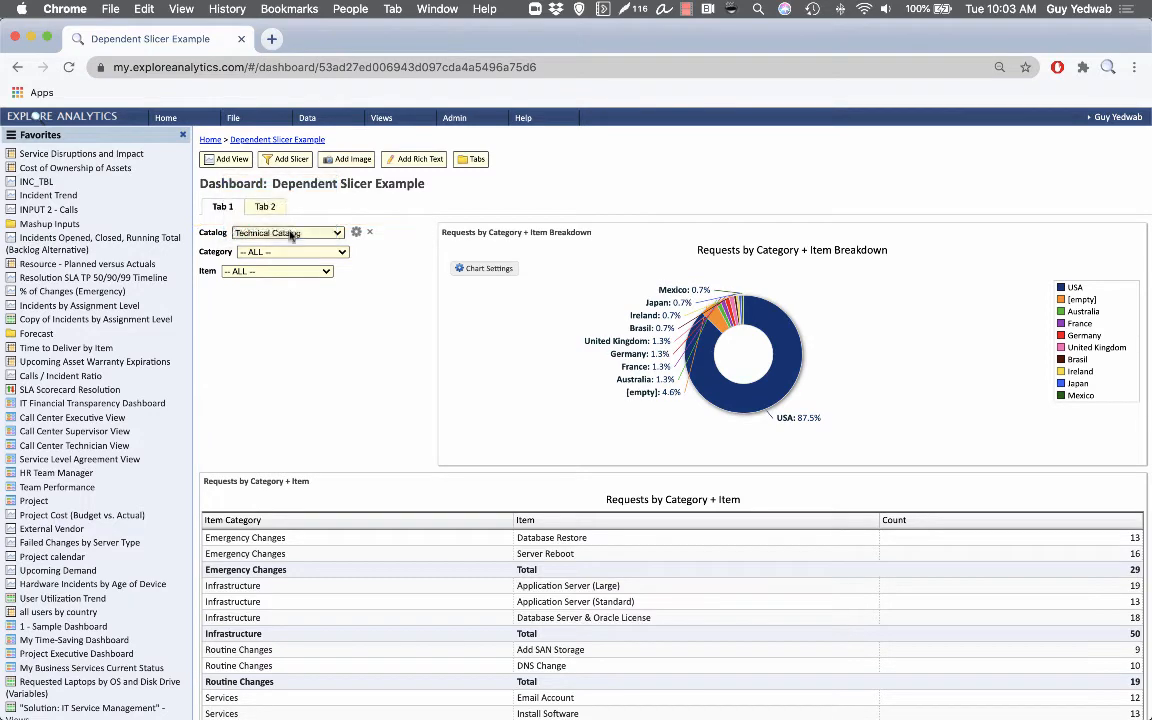
{"action": "left_click", "coordinate": [276, 252]}
{"action": "left_click", "coordinate": [278, 251]}
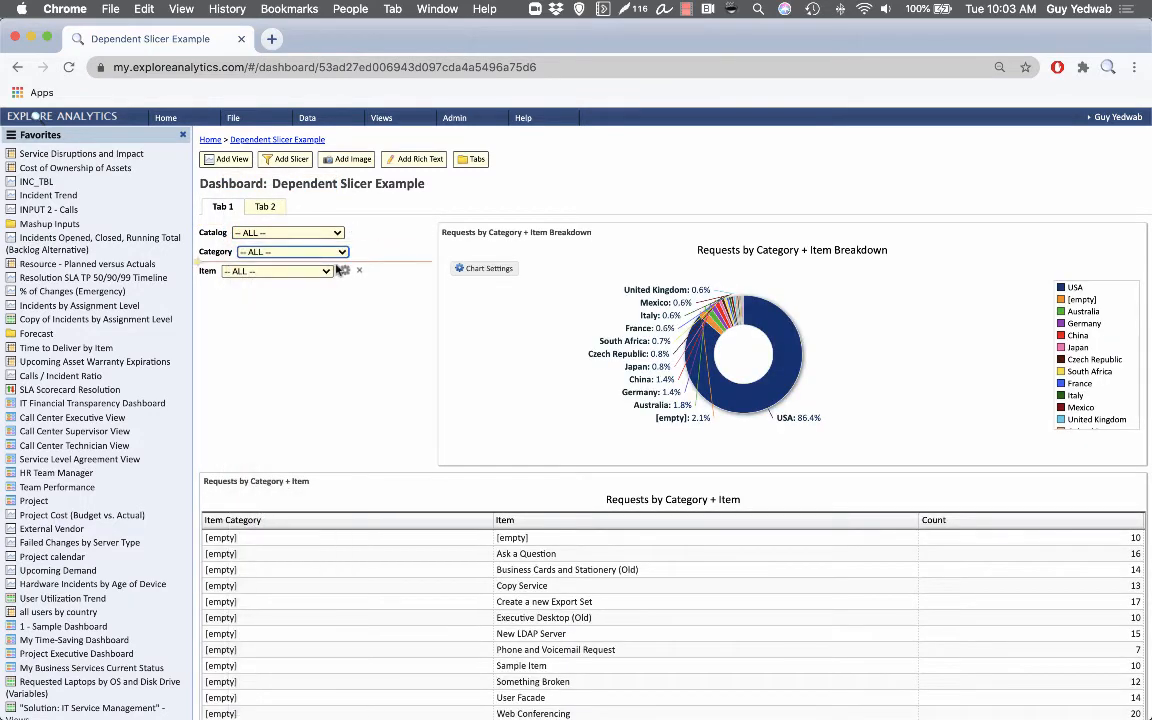
Open the Item slicer's input view, Item Slicer input, for editing and show its pivot fields.
{"action": "left_click", "coordinate": [343, 271]}
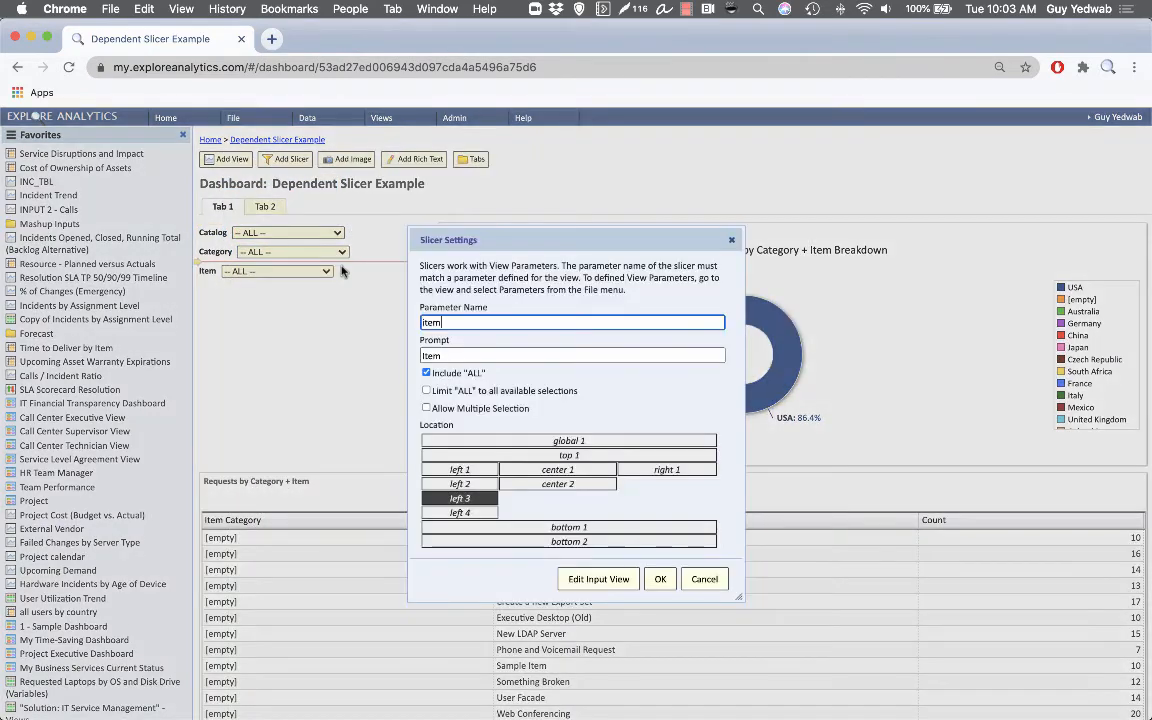
{"action": "left_click", "coordinate": [598, 579]}
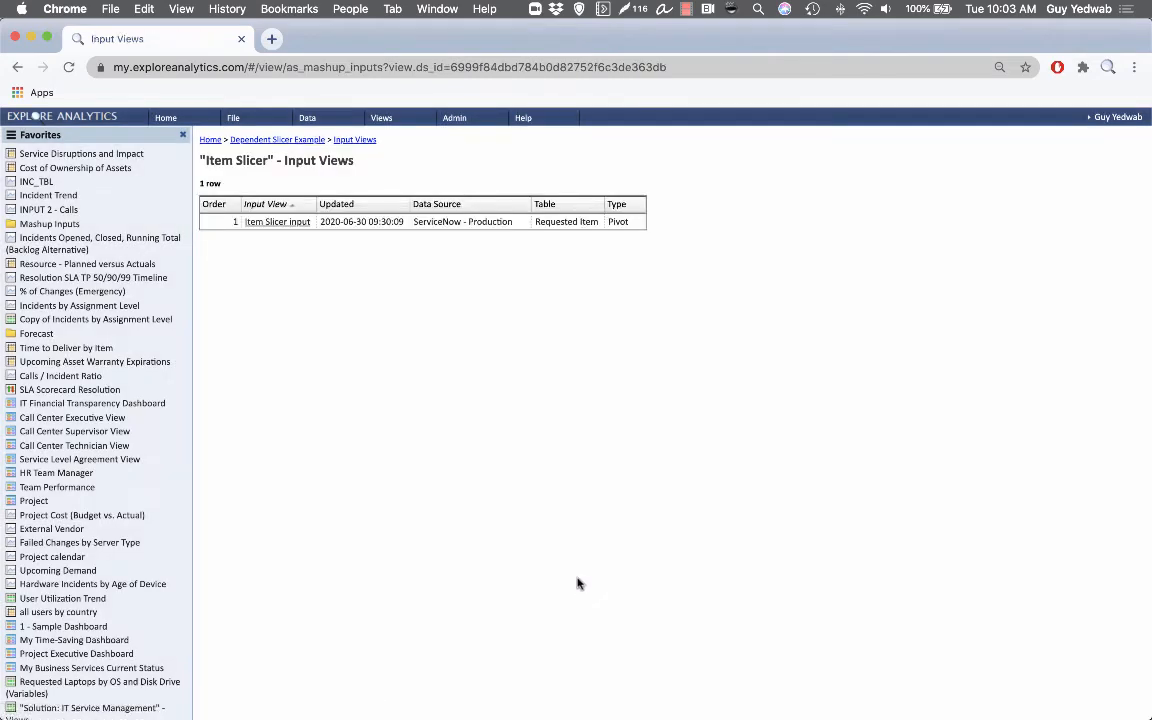
{"action": "left_click", "coordinate": [255, 223]}
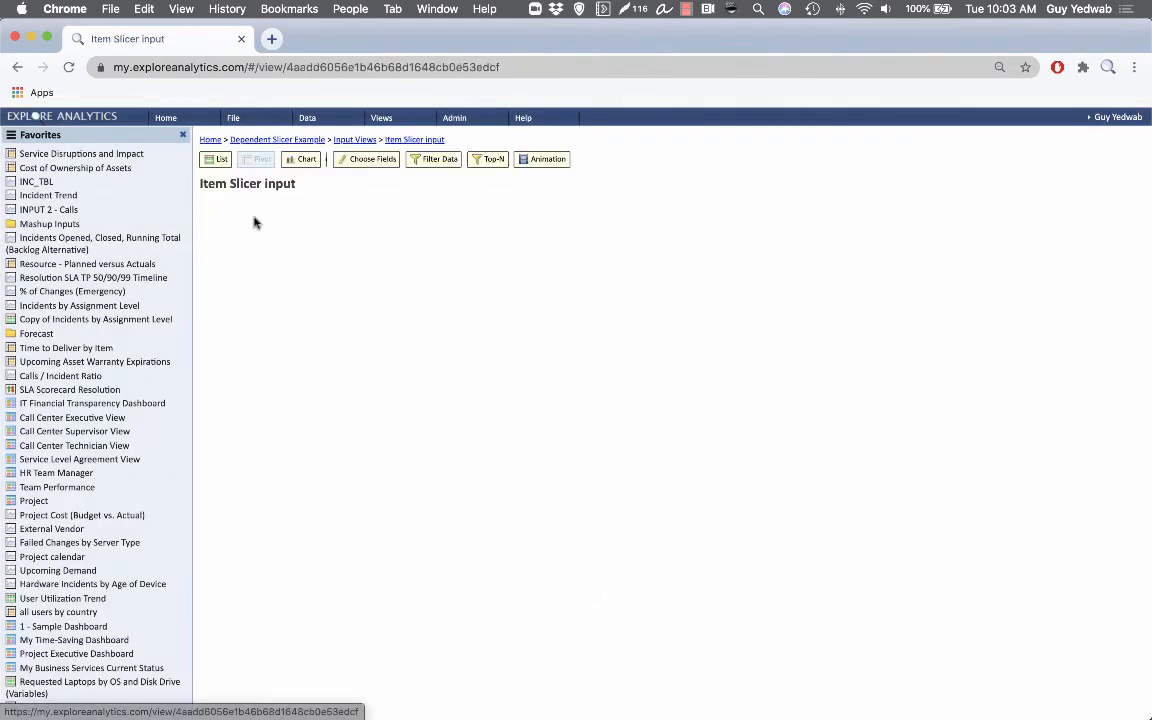
{"action": "left_click", "coordinate": [366, 166]}
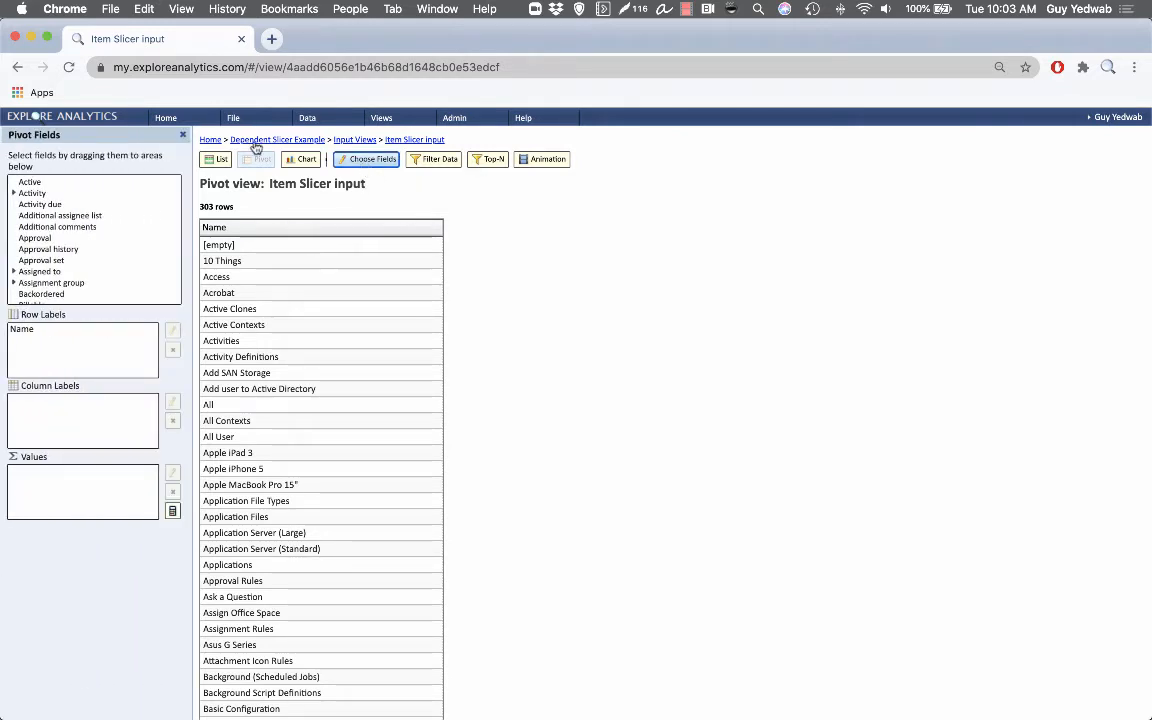
Start a new view parameter for the Item Slicer input view, based on the Item Category Catalog field.
{"action": "left_click", "coordinate": [224, 117]}
{"action": "left_click", "coordinate": [250, 351]}
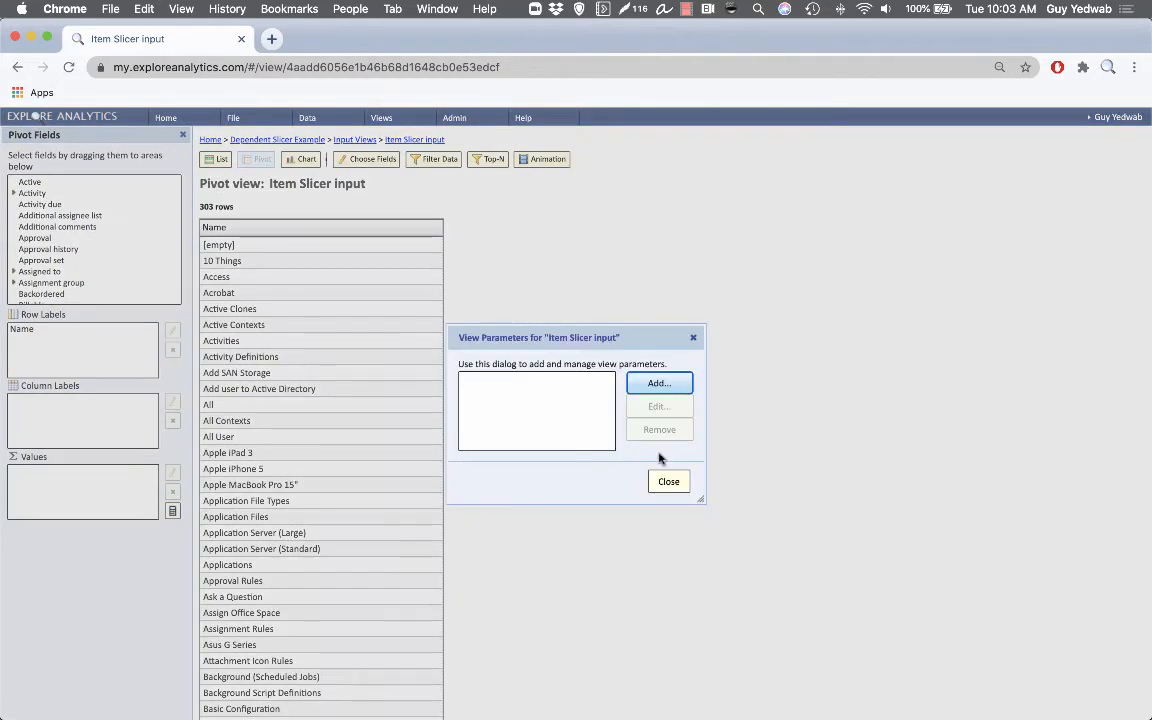
{"action": "left_click", "coordinate": [660, 384]}
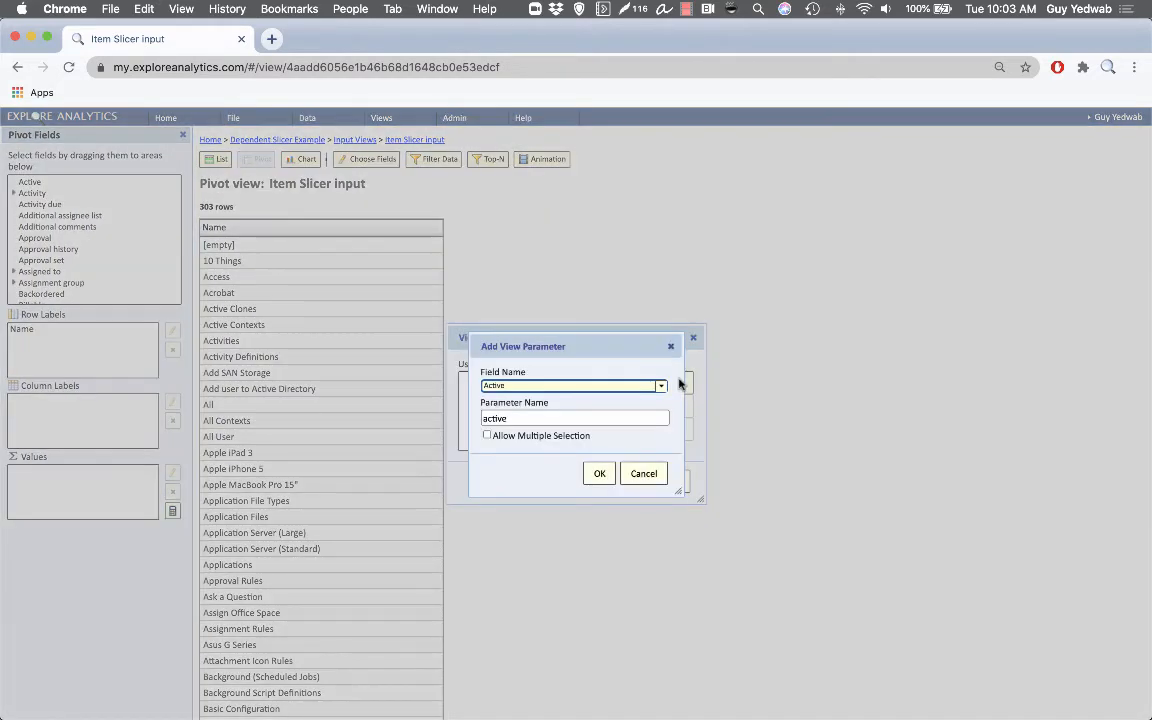
{"action": "left_click", "coordinate": [567, 386]}
{"action": "scroll", "coordinate": [553, 478], "scroll_direction": "down", "scroll_amount": 10}
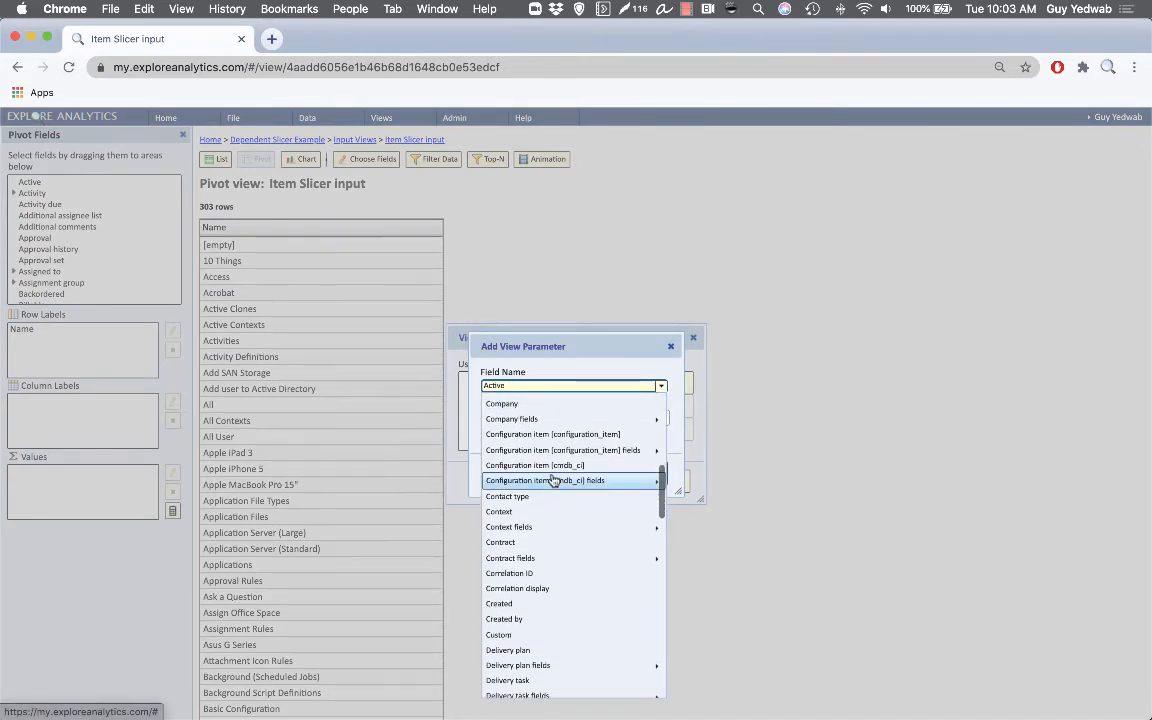
{"action": "scroll", "coordinate": [553, 478], "scroll_direction": "down", "scroll_amount": 10}
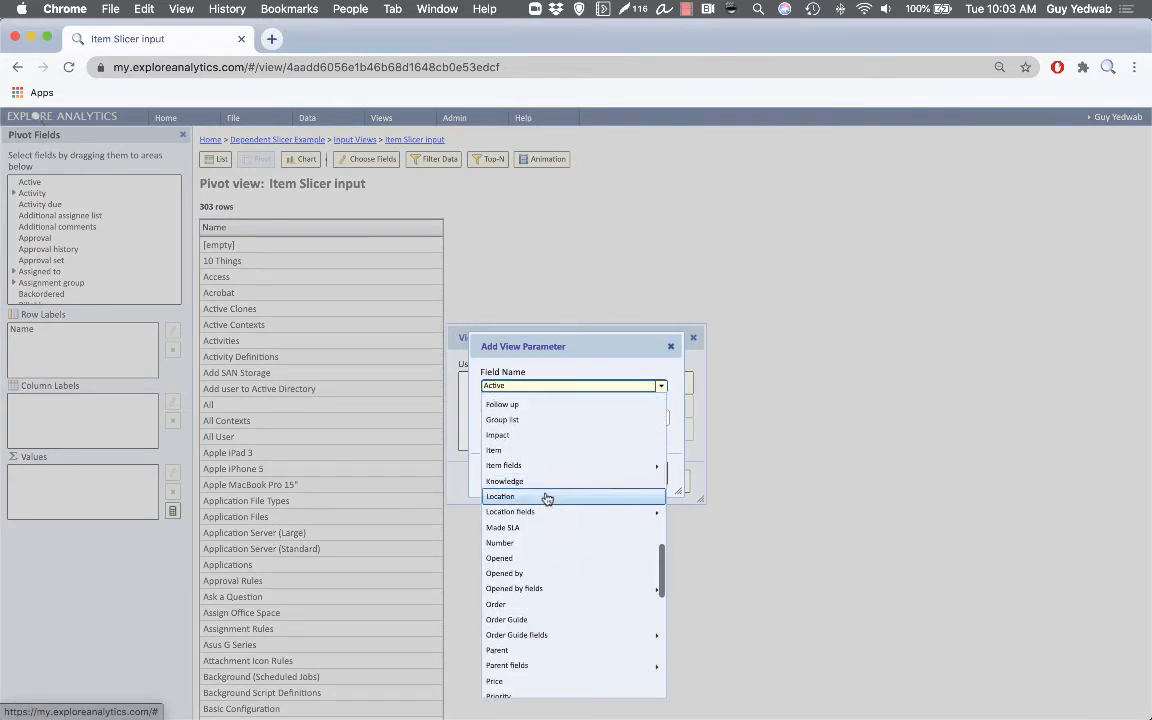
{"action": "mouse_move", "coordinate": [532, 474]}
{"action": "scroll", "coordinate": [586, 553], "scroll_direction": "down", "scroll_amount": 1}
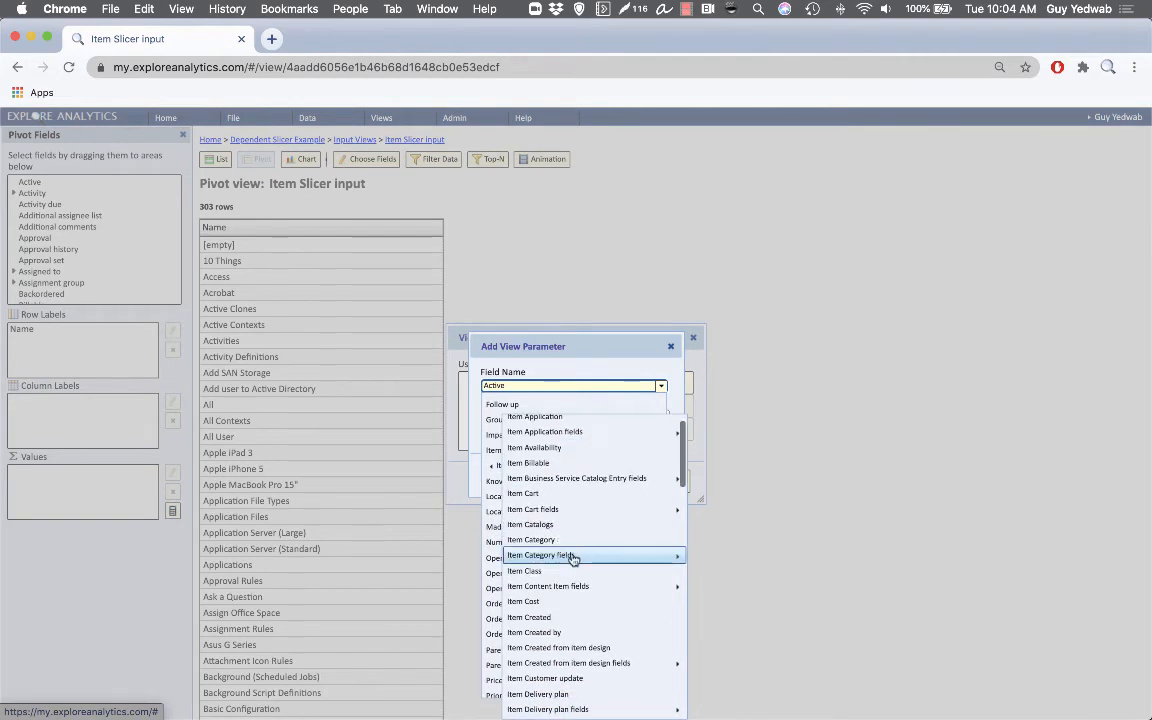
{"action": "mouse_move", "coordinate": [571, 555]}
{"action": "left_click", "coordinate": [618, 469]}
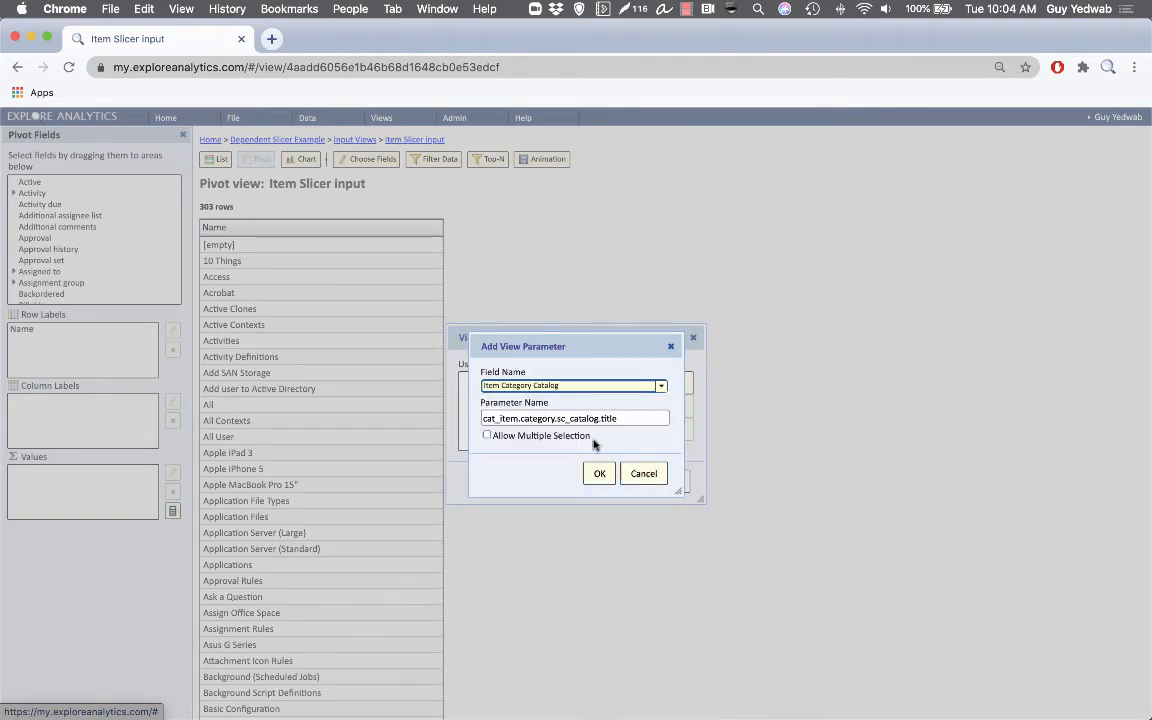
Name the Item Slicer input's new parameter "catalog" and save it.
{"action": "triple_click", "coordinate": [559, 416]}
{"action": "type", "text": "catalog"}
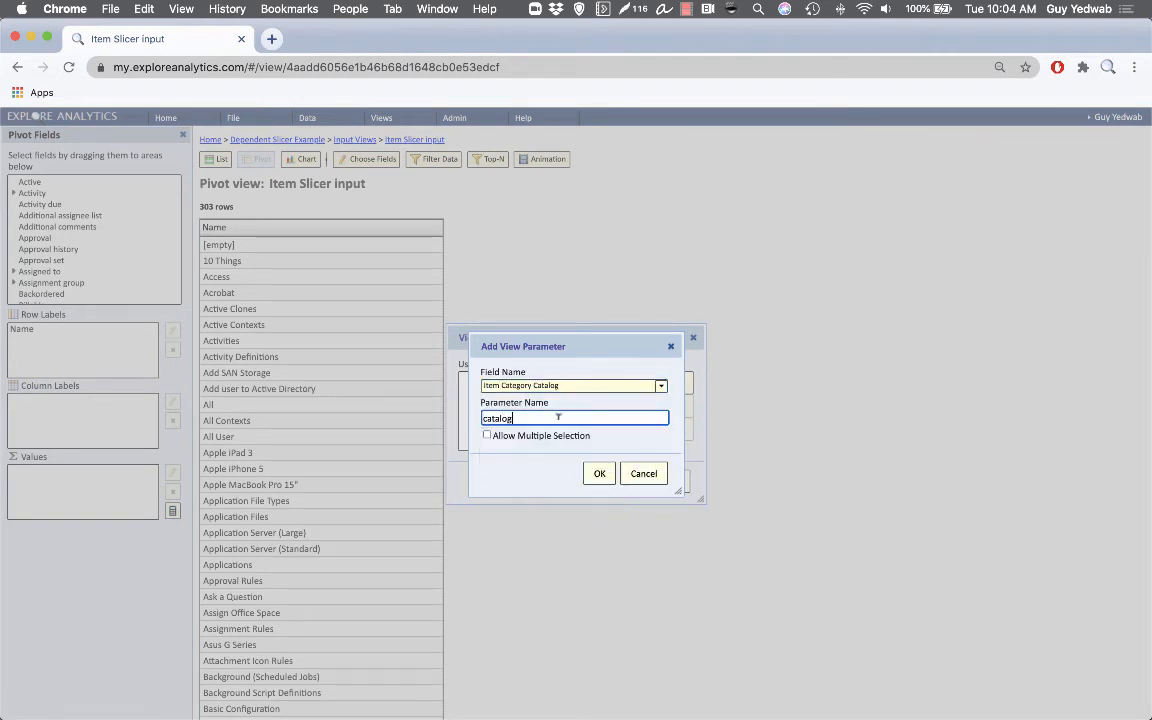
{"action": "left_click", "coordinate": [590, 484]}
Start a second view parameter for the Item Slicer input view, based on the Item Category field.
{"action": "left_click", "coordinate": [643, 381]}
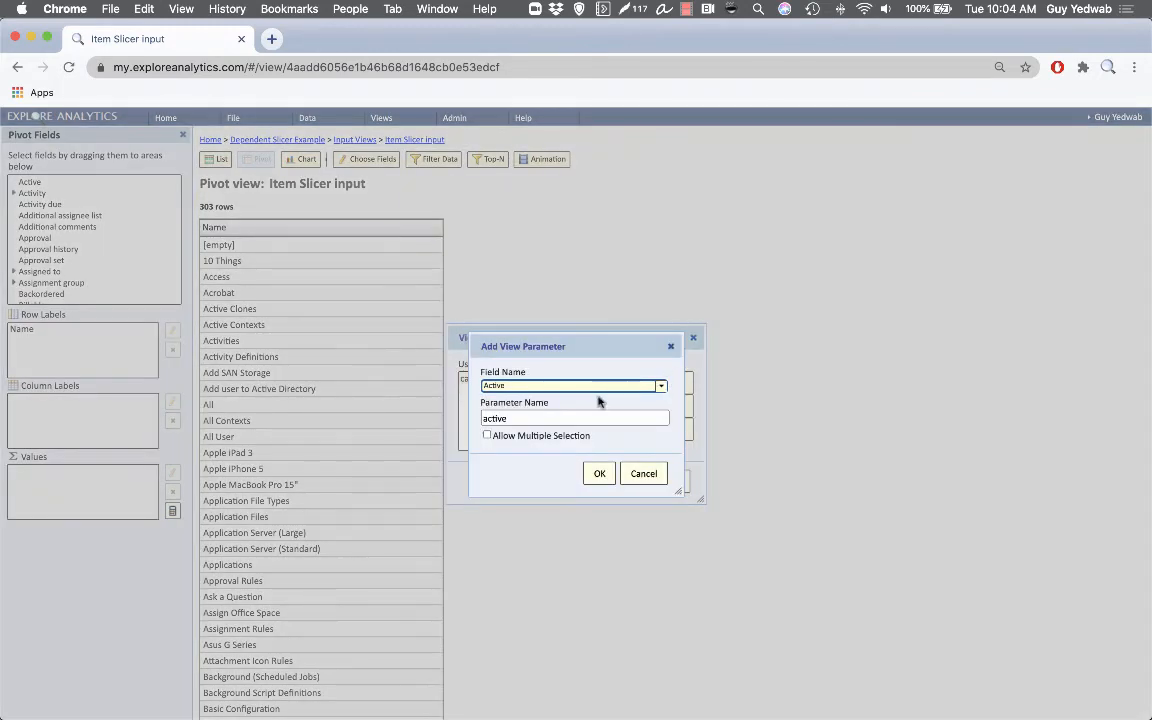
{"action": "left_click", "coordinate": [588, 390]}
{"action": "scroll", "coordinate": [568, 586], "scroll_direction": "down", "scroll_amount": 10}
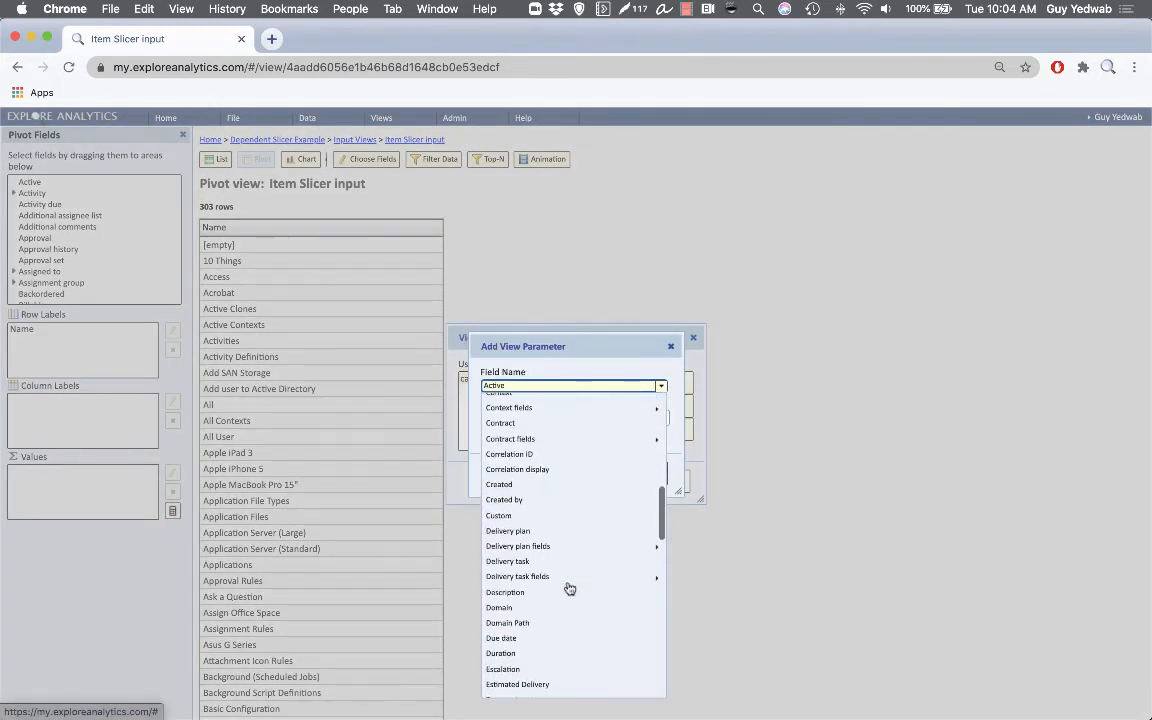
{"action": "scroll", "coordinate": [569, 588], "scroll_direction": "down", "scroll_amount": 10}
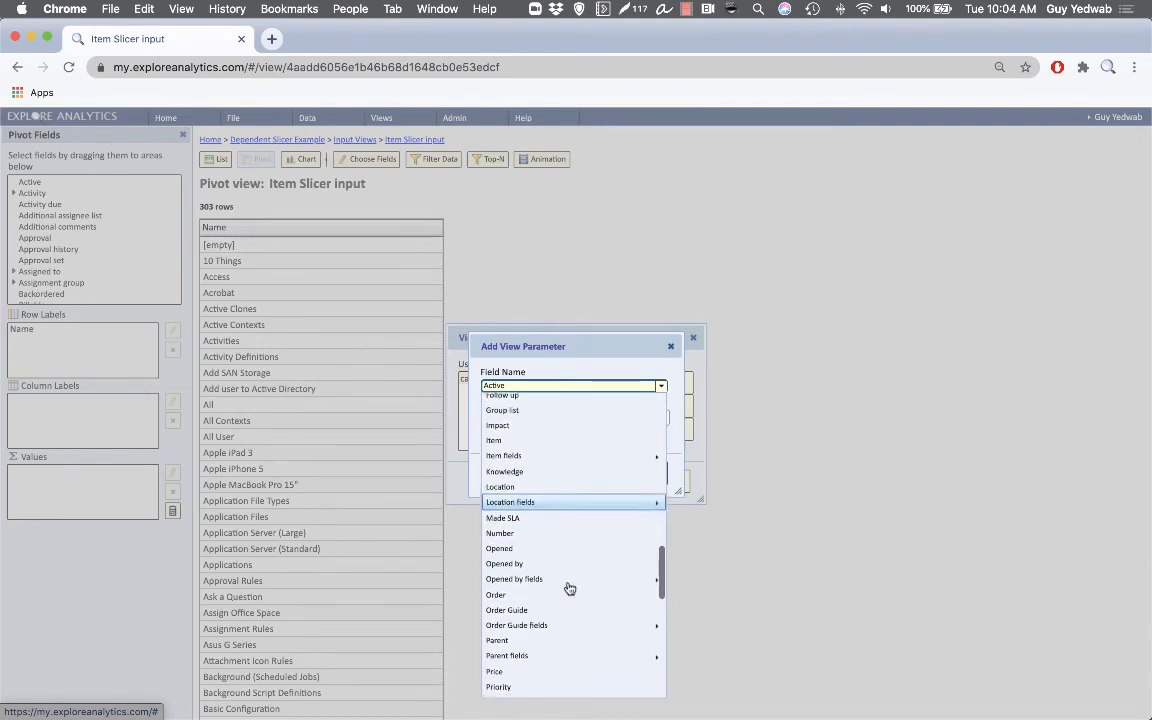
{"action": "scroll", "coordinate": [569, 588], "scroll_direction": "down", "scroll_amount": 2}
{"action": "scroll", "coordinate": [569, 588], "scroll_direction": "up", "scroll_amount": 10}
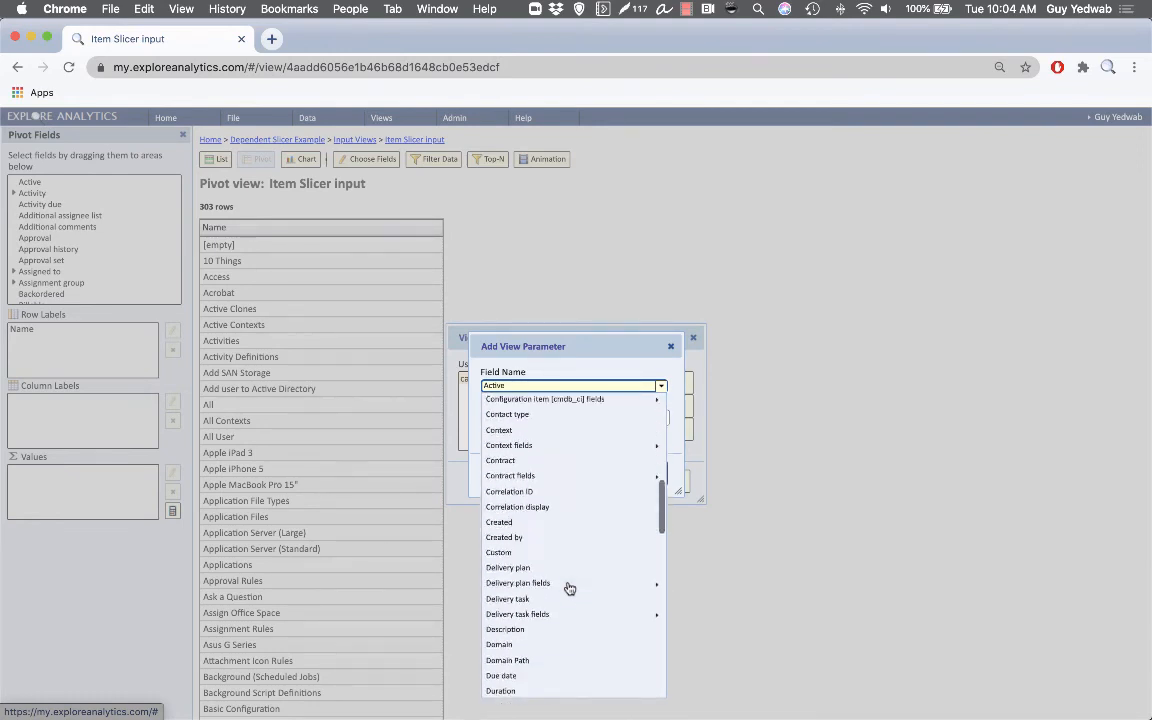
{"action": "scroll", "coordinate": [569, 588], "scroll_direction": "down", "scroll_amount": 2}
{"action": "scroll", "coordinate": [569, 588], "scroll_direction": "down", "scroll_amount": 1}
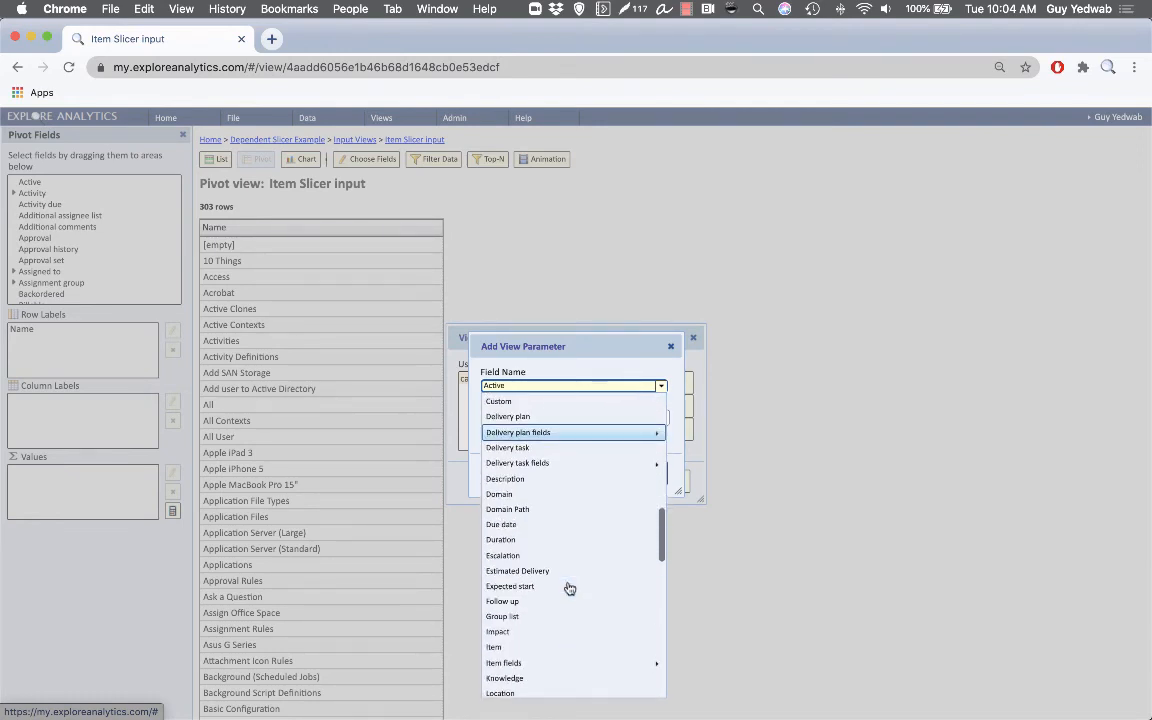
{"action": "left_click", "coordinate": [552, 663]}
{"action": "scroll", "coordinate": [607, 504], "scroll_direction": "down", "scroll_amount": 1}
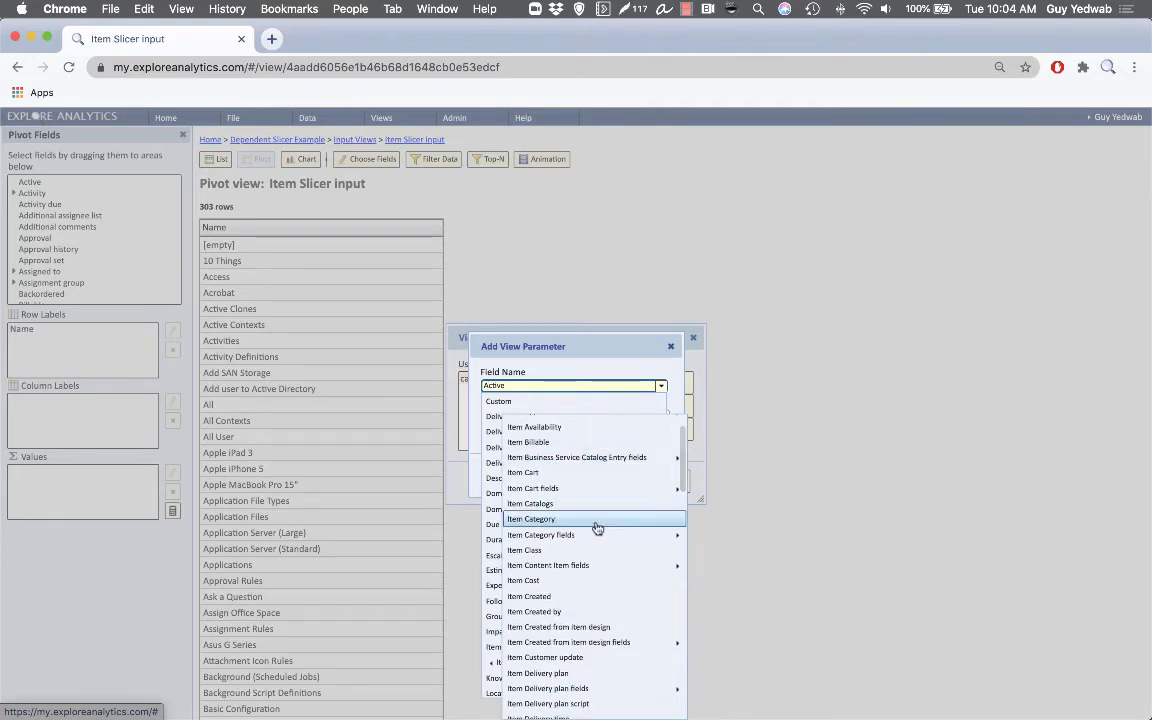
{"action": "left_click", "coordinate": [597, 525]}
Name the new parameter "category", save it and return to the Dependent Slicer Example dashboard.
{"action": "triple_click", "coordinate": [604, 418]}
{"action": "type", "text": "category"}
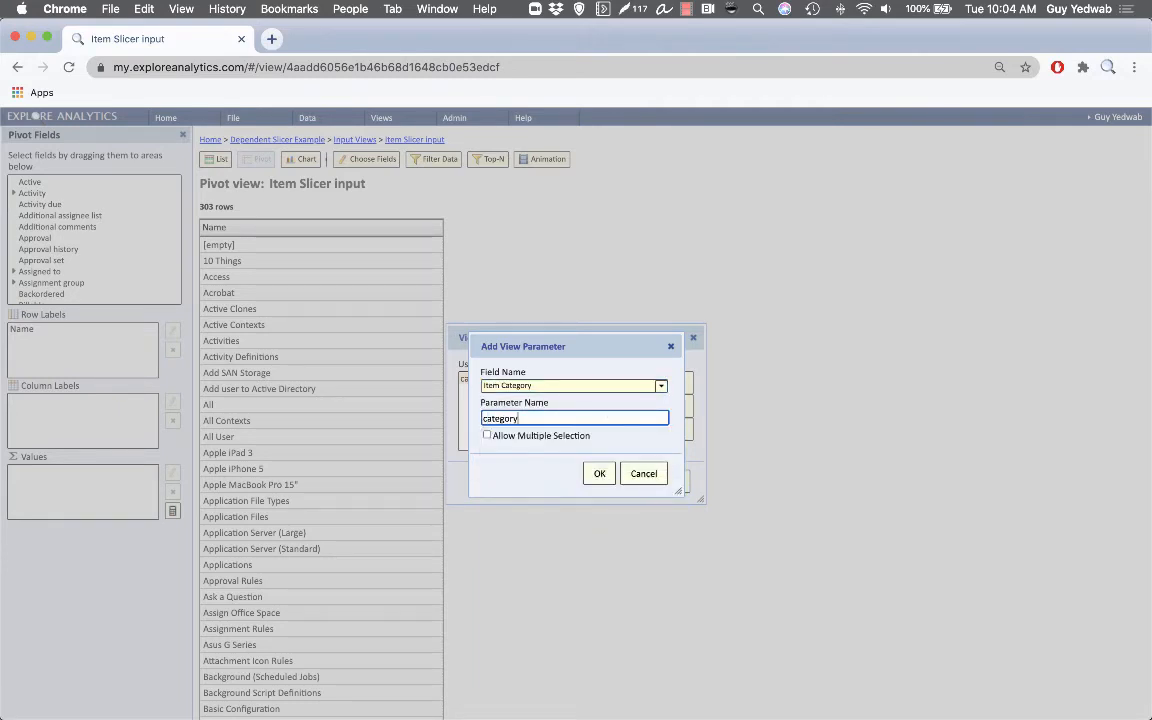
{"action": "left_click", "coordinate": [599, 473]}
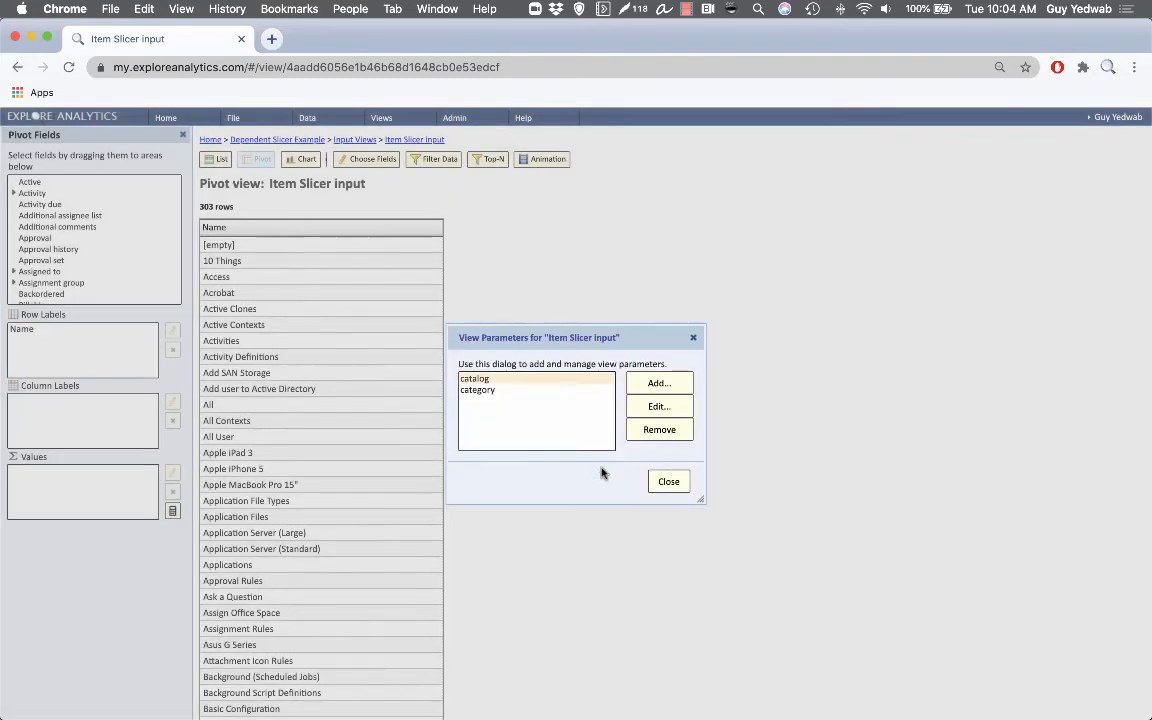
{"action": "left_click", "coordinate": [689, 489]}
{"action": "left_click", "coordinate": [243, 140]}
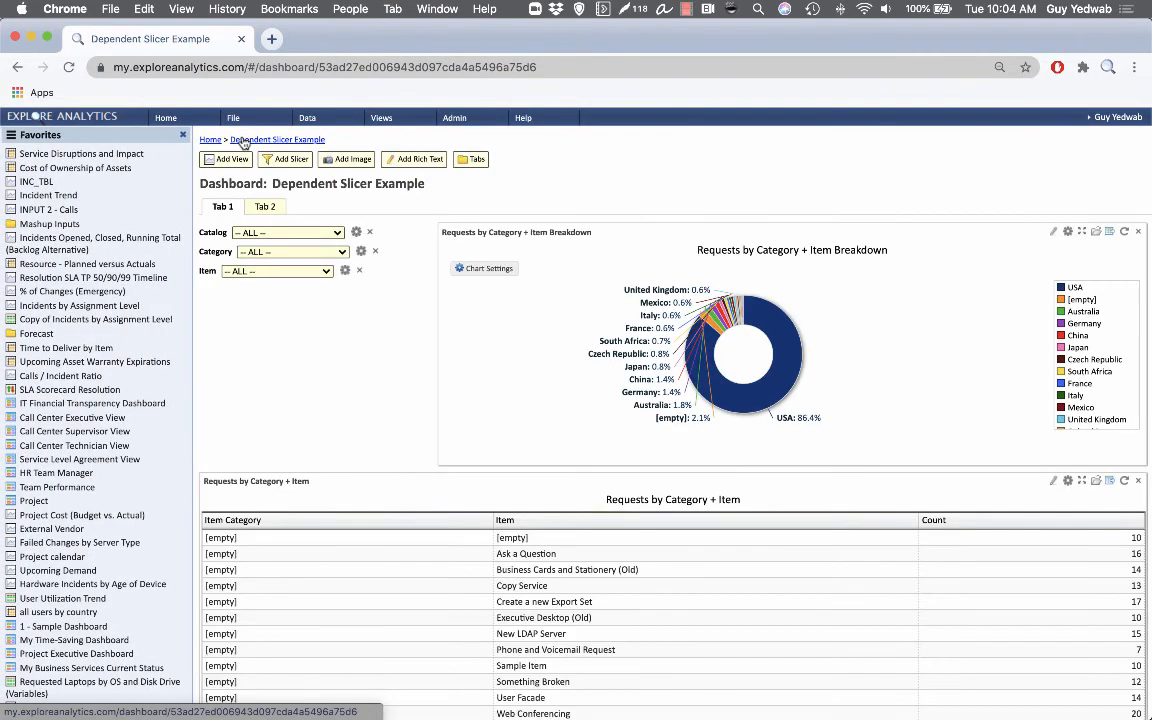
Set the Catalog slicer to Service Catalog and Category to Office, and check the choices in the Item slicer.
{"action": "left_click", "coordinate": [258, 232]}
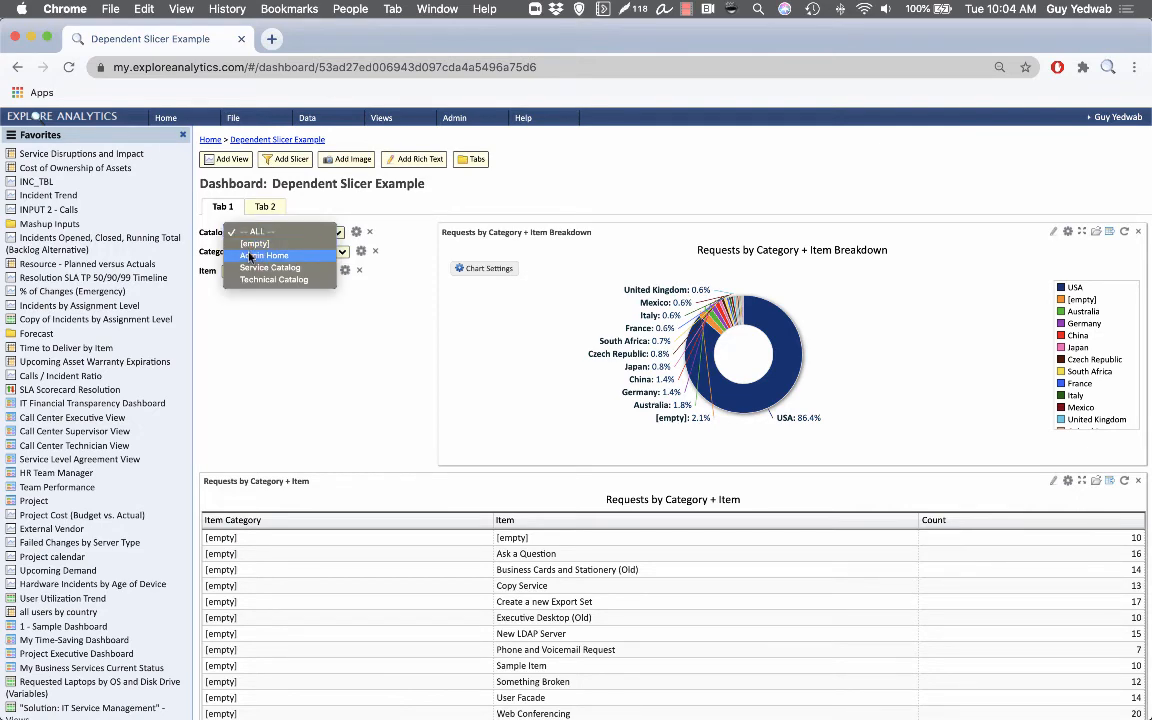
{"action": "left_click", "coordinate": [268, 267]}
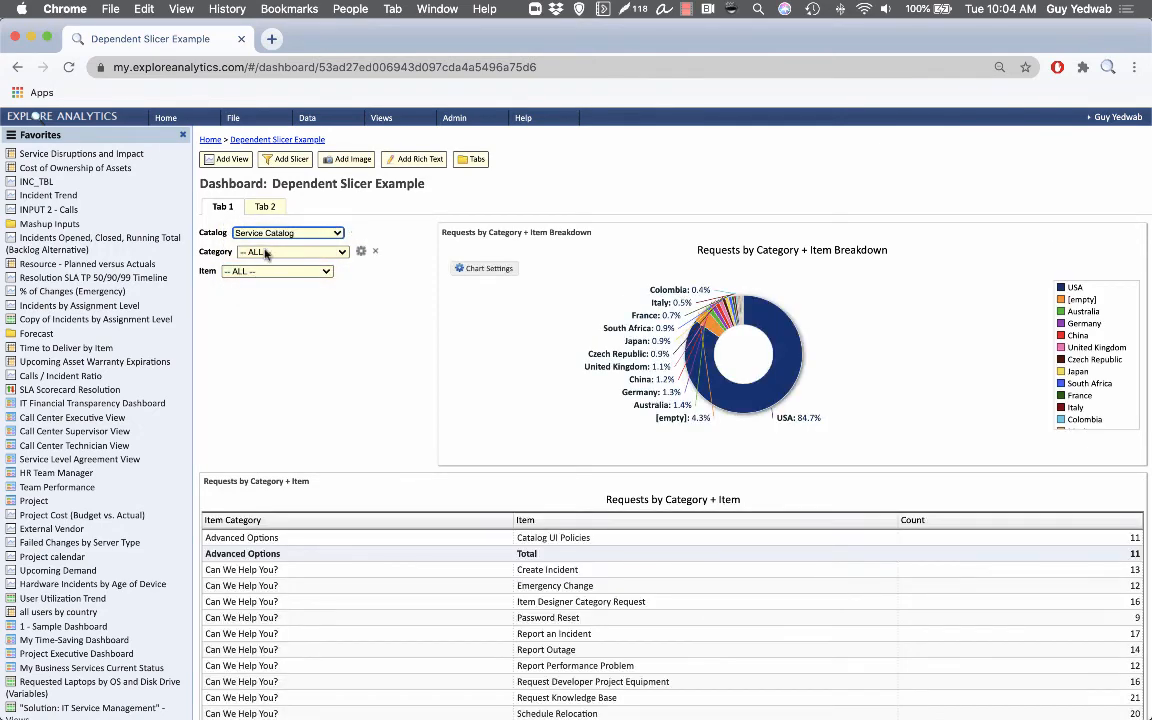
{"action": "left_click", "coordinate": [265, 253]}
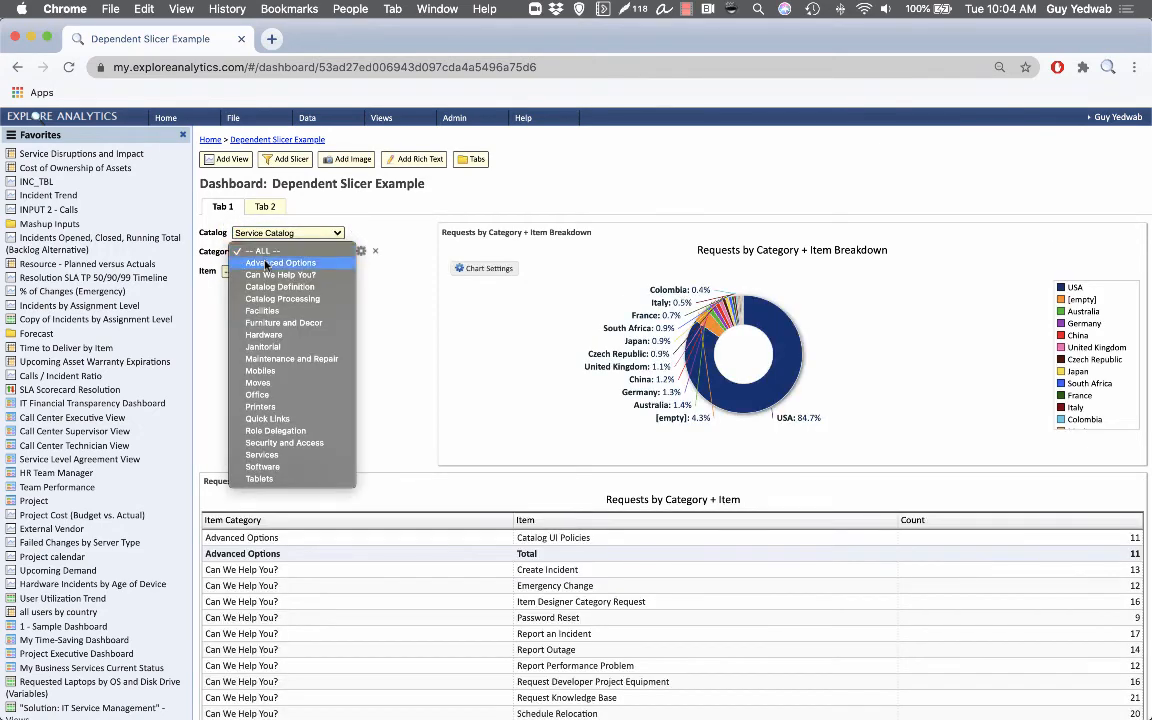
{"action": "left_click", "coordinate": [274, 398]}
{"action": "left_click", "coordinate": [308, 268]}
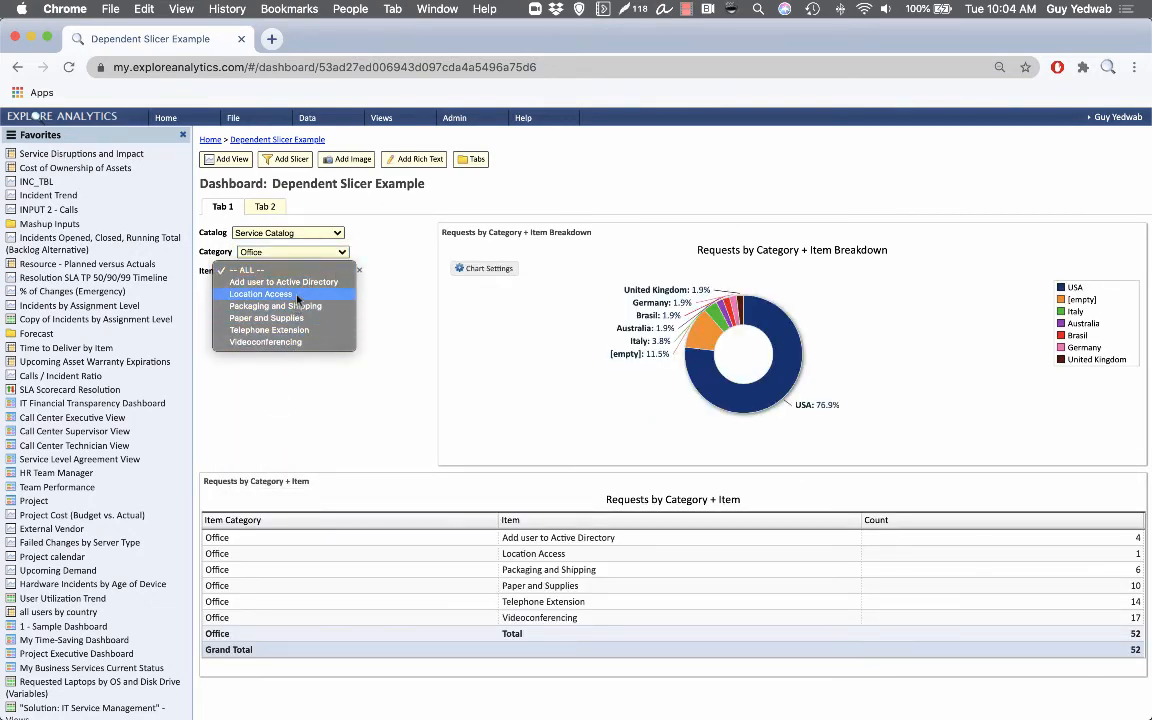
{"action": "left_click", "coordinate": [323, 256]}
Reset the Category slicer to ALL and look through the Item slicer's choices for Service Catalog.
{"action": "left_click", "coordinate": [337, 251]}
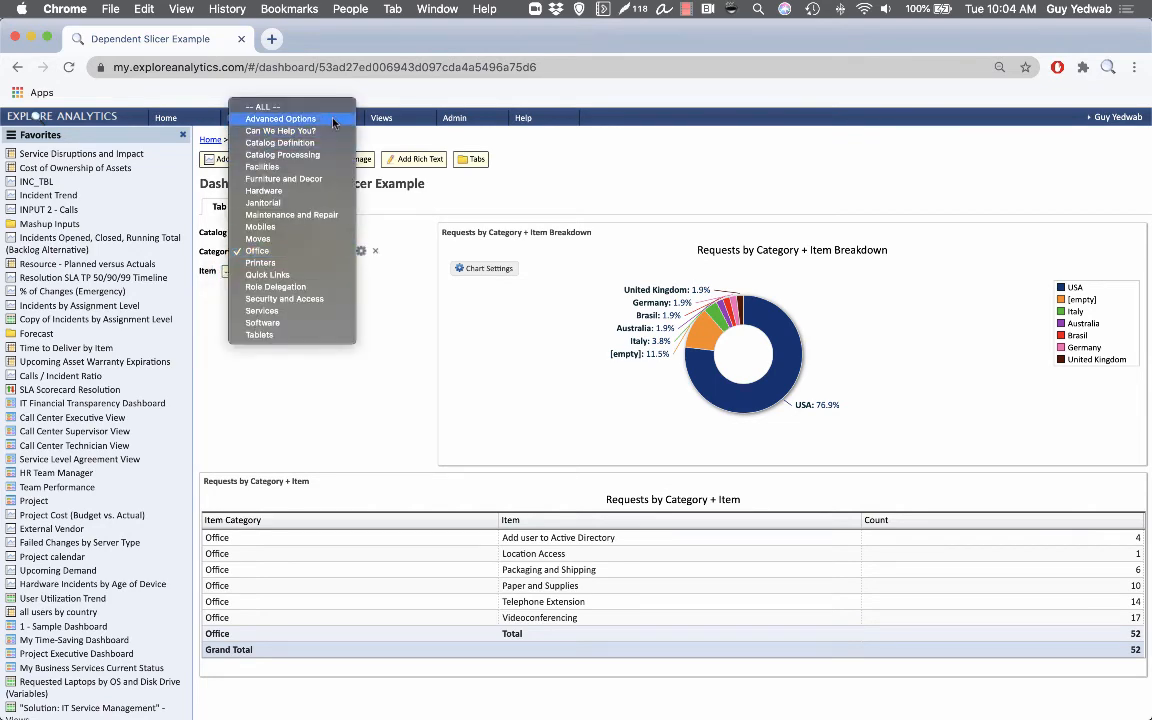
{"action": "left_click", "coordinate": [290, 106]}
{"action": "left_click", "coordinate": [280, 270]}
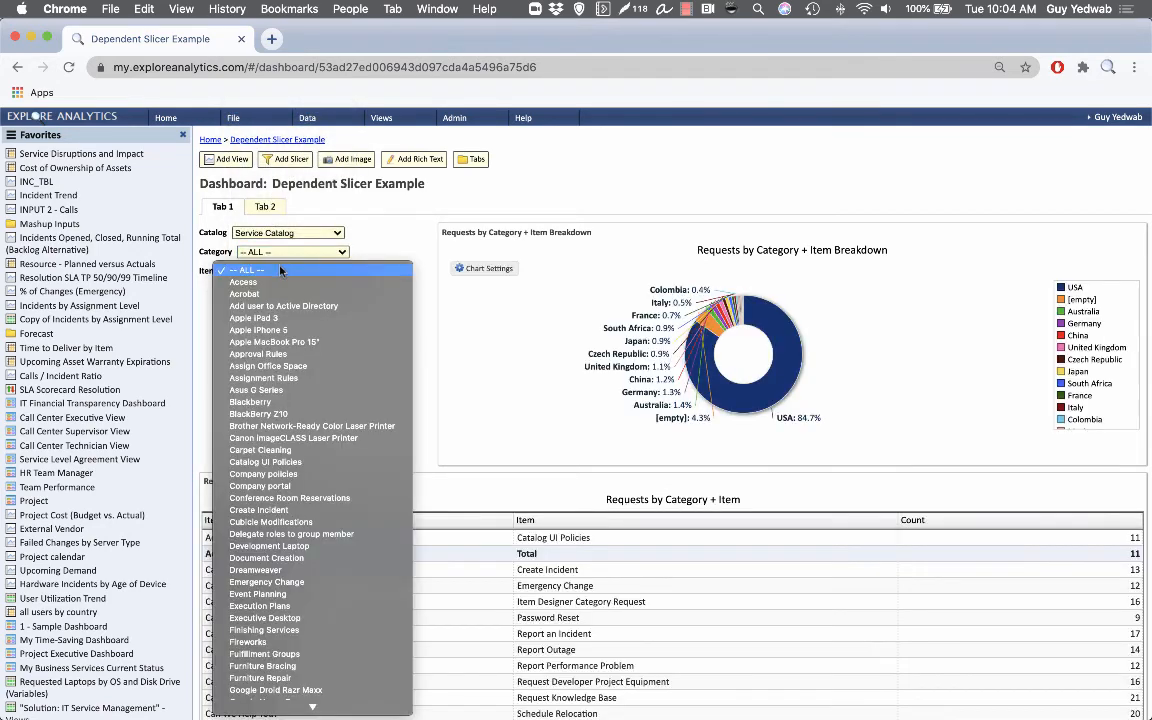
{"action": "scroll", "coordinate": [283, 330], "scroll_direction": "down", "scroll_amount": 5}
{"action": "scroll", "coordinate": [285, 350], "scroll_direction": "up", "scroll_amount": 4}
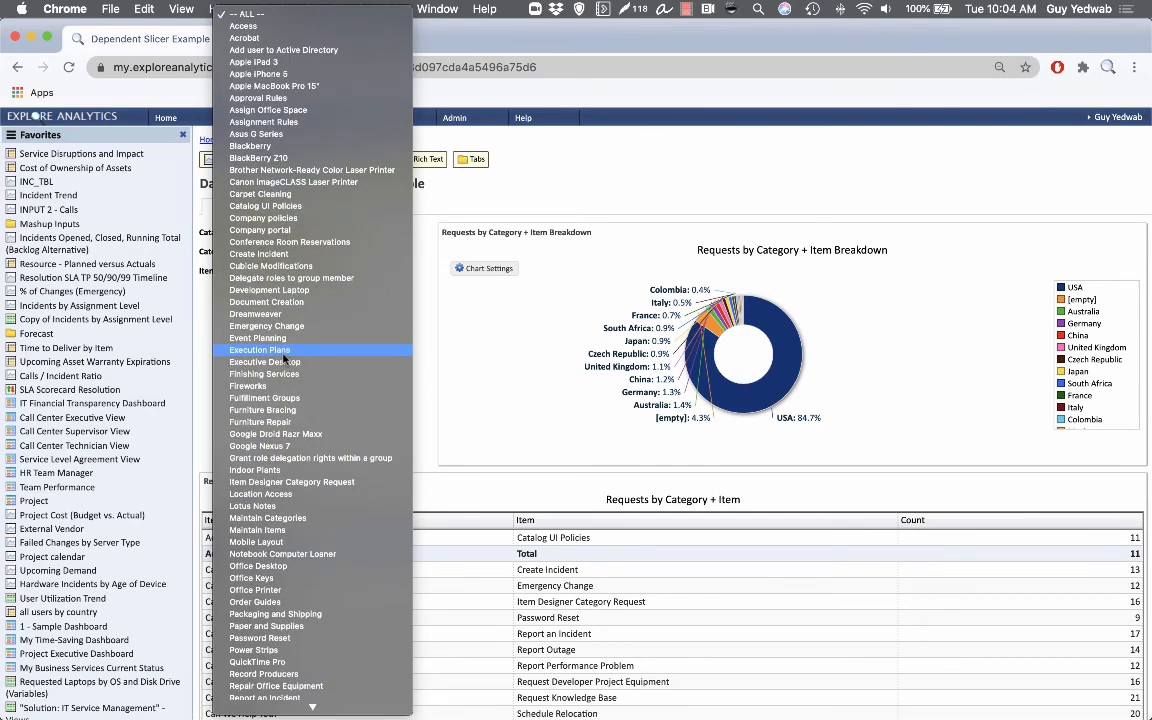
{"action": "left_click", "coordinate": [402, 258]}
Set the Category slicer to Facilities and check the Item slicer's choices, leaving it on ALL.
{"action": "left_click", "coordinate": [316, 250]}
{"action": "left_click", "coordinate": [292, 310]}
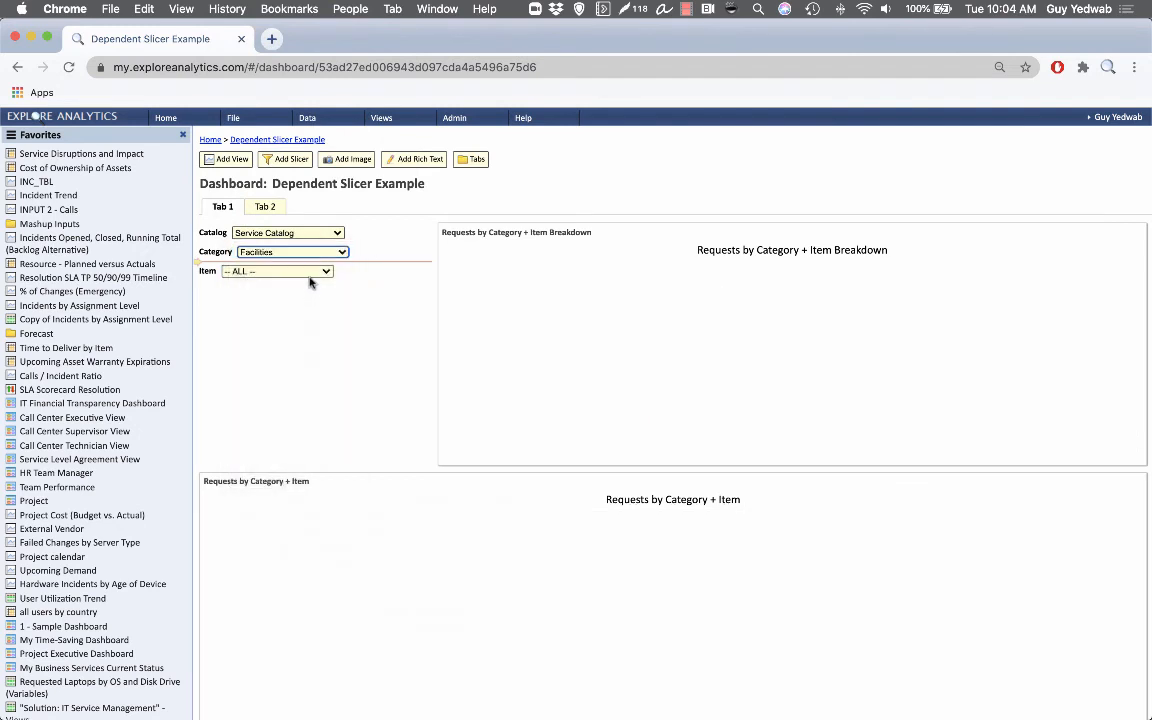
{"action": "left_click", "coordinate": [310, 272]}
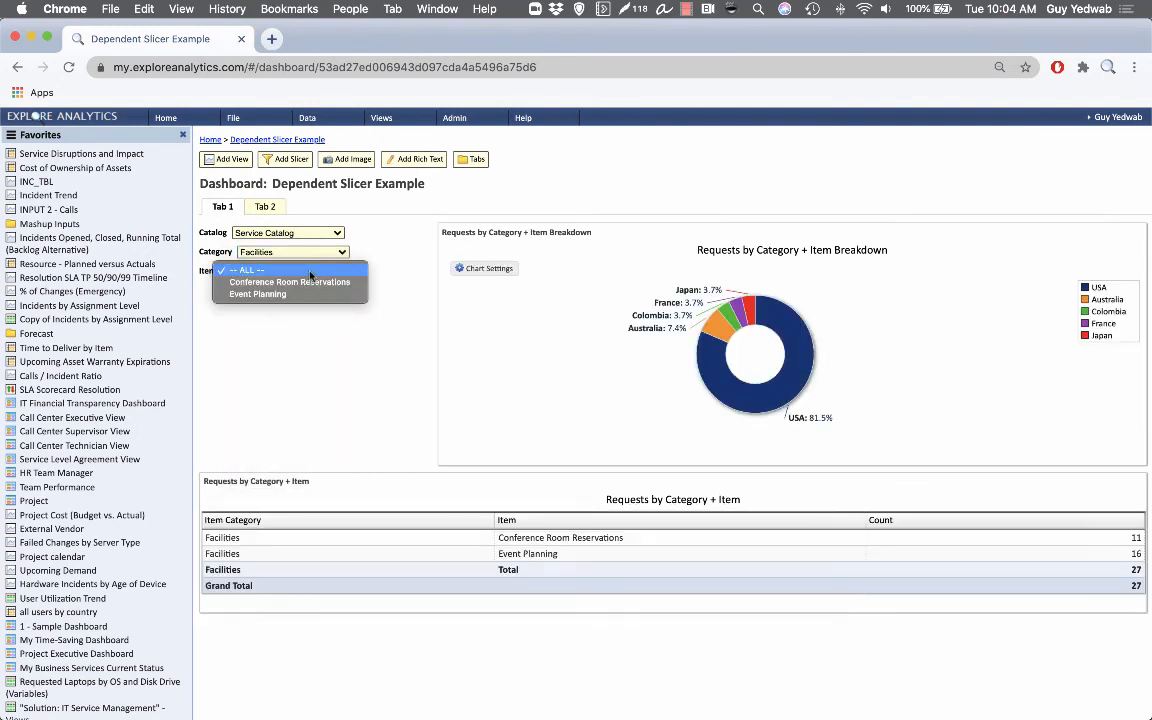
{"action": "left_click", "coordinate": [285, 272]}
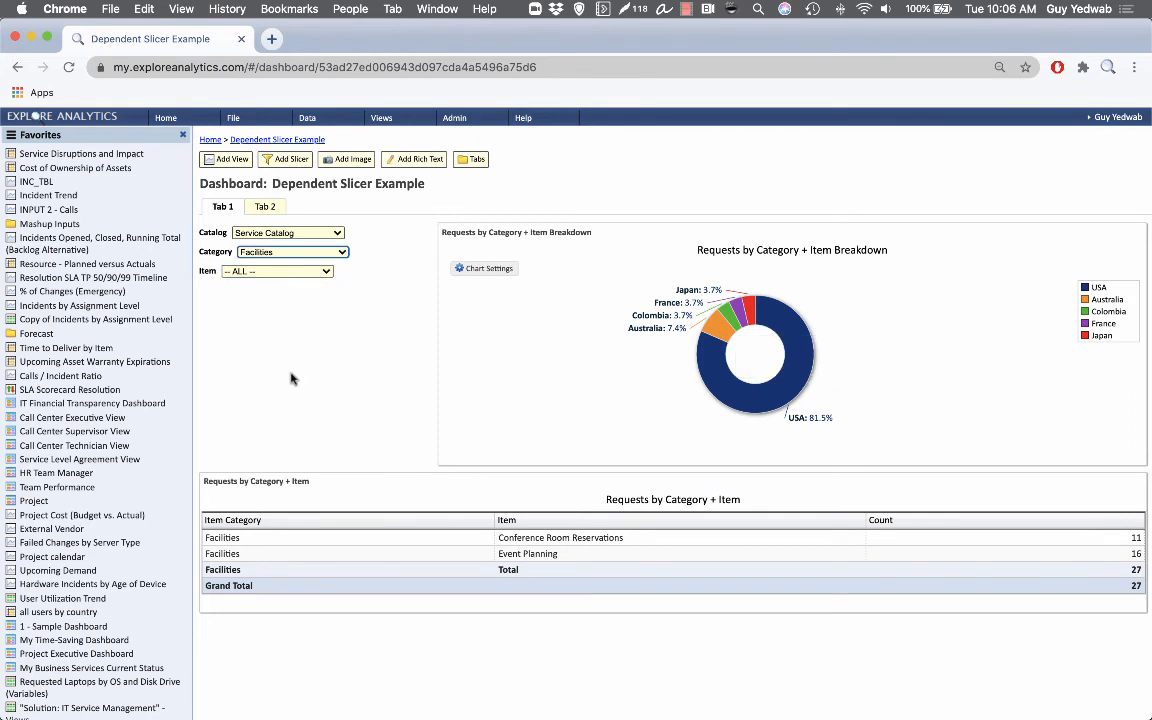
{"action": "left_click", "coordinate": [291, 378]}
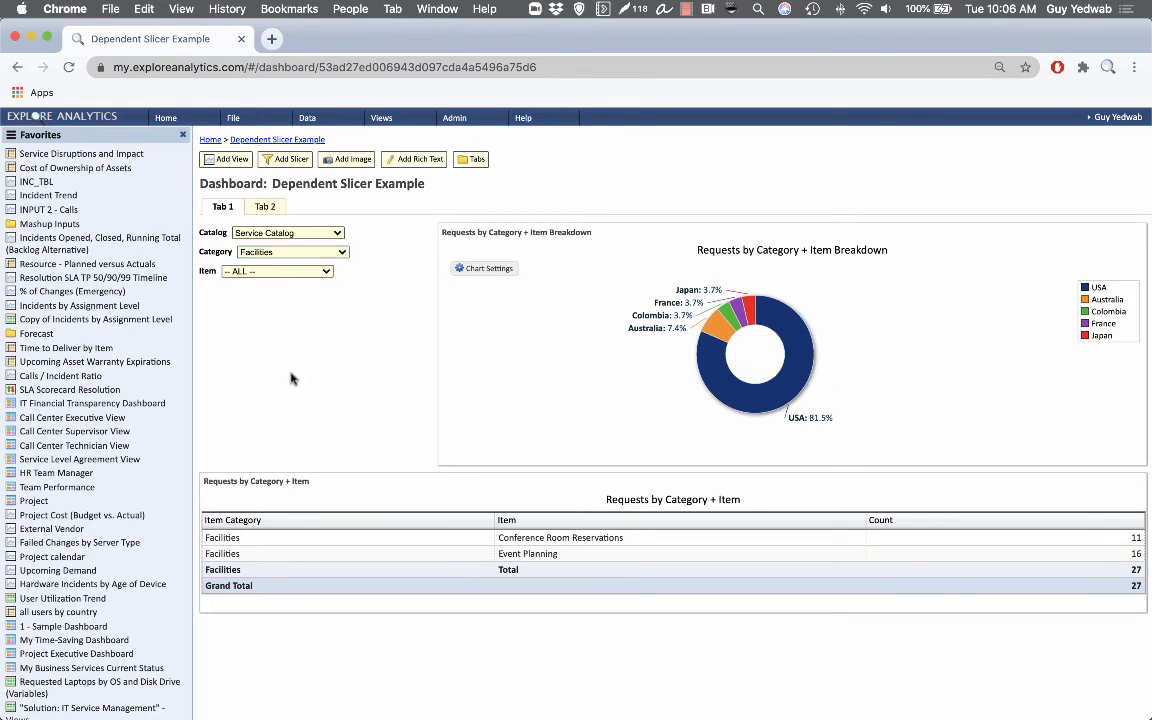